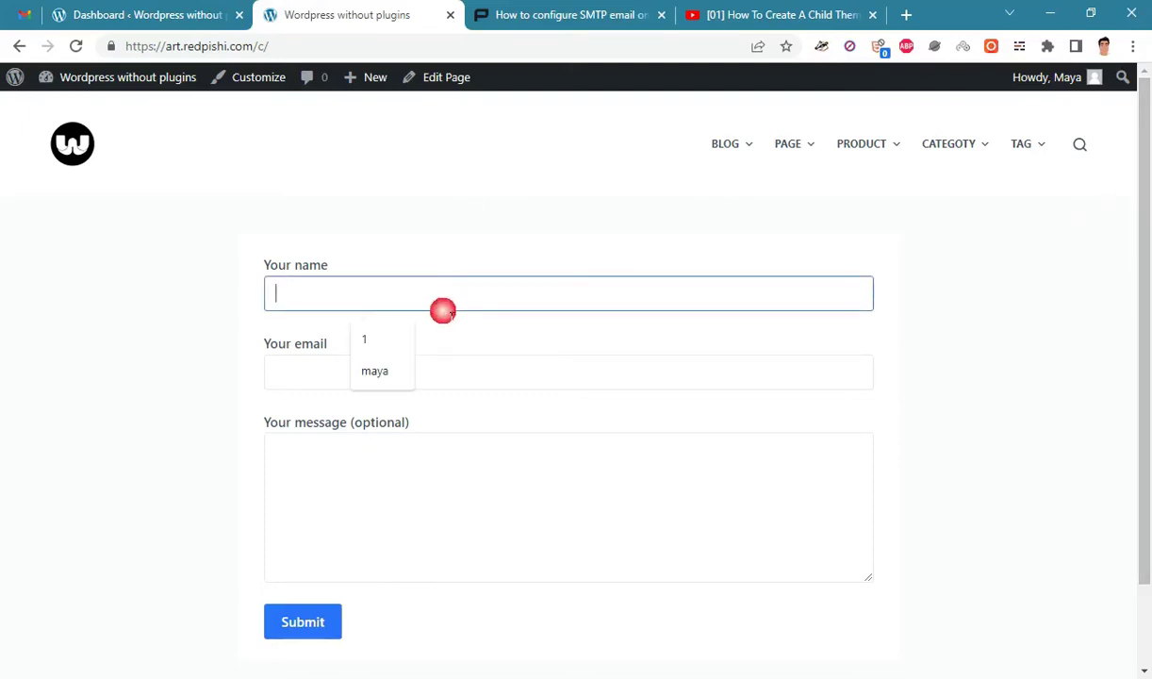
Fill the contact form with a saved name and email plus a test message, then submit it.
{"action": "left_click", "coordinate": [387, 373]}
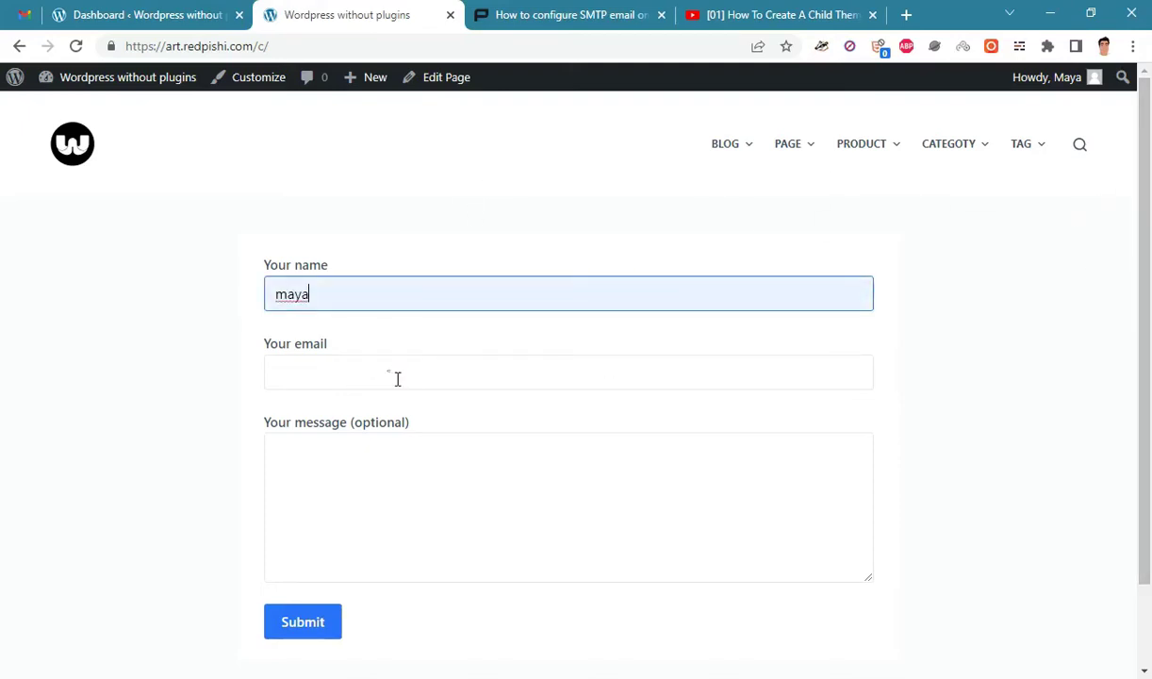
{"action": "left_click", "coordinate": [391, 372]}
{"action": "left_click", "coordinate": [412, 449]}
{"action": "left_click", "coordinate": [396, 494]}
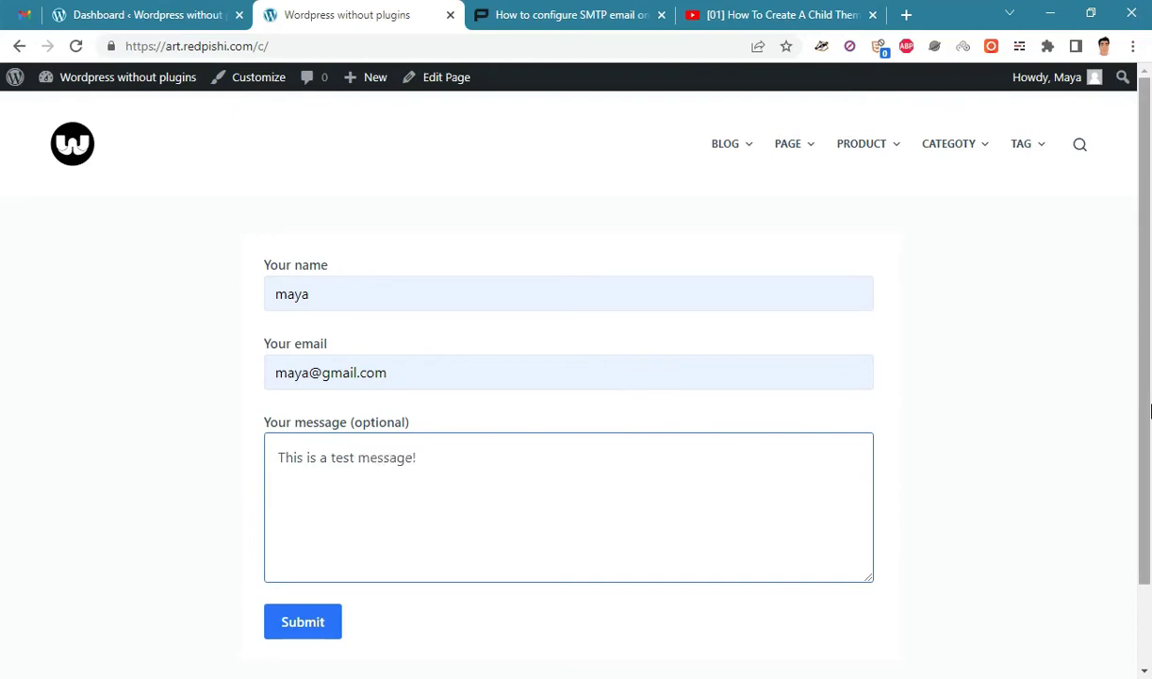
{"action": "scroll", "coordinate": [1145, 419], "scroll_direction": "down", "scroll_amount": 1}
{"action": "left_click", "coordinate": [295, 626]}
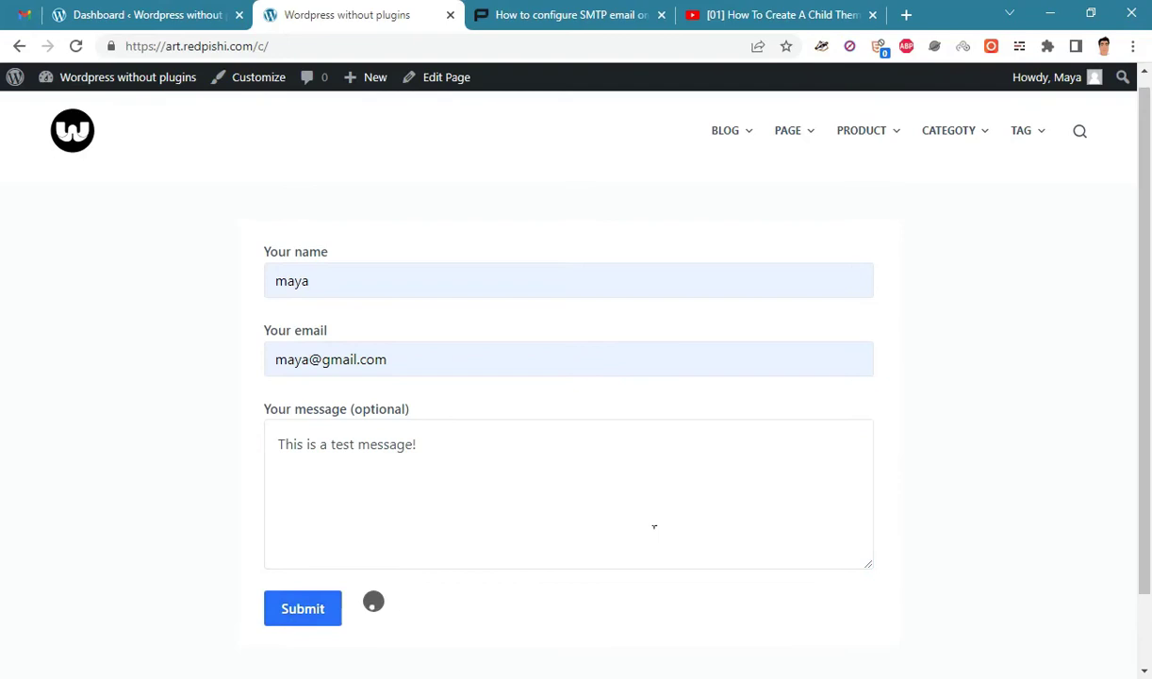
Check the returned error: 'There was an error trying to send your message.'.
{"action": "left_click_drag", "start_coordinate": [1143, 335], "coordinate": [1143, 353]}
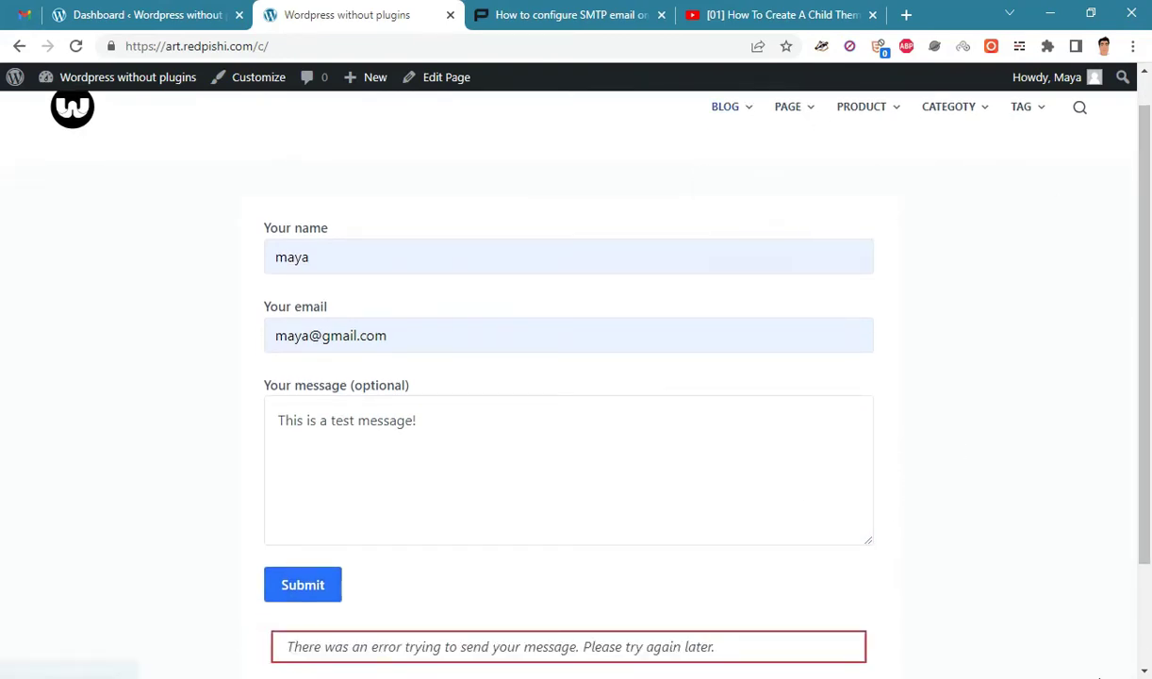
{"action": "scroll", "coordinate": [613, 675], "scroll_direction": "down", "scroll_amount": 1}
{"action": "left_click_drag", "start_coordinate": [359, 572], "coordinate": [627, 561]}
{"action": "left_click", "coordinate": [677, 566]}
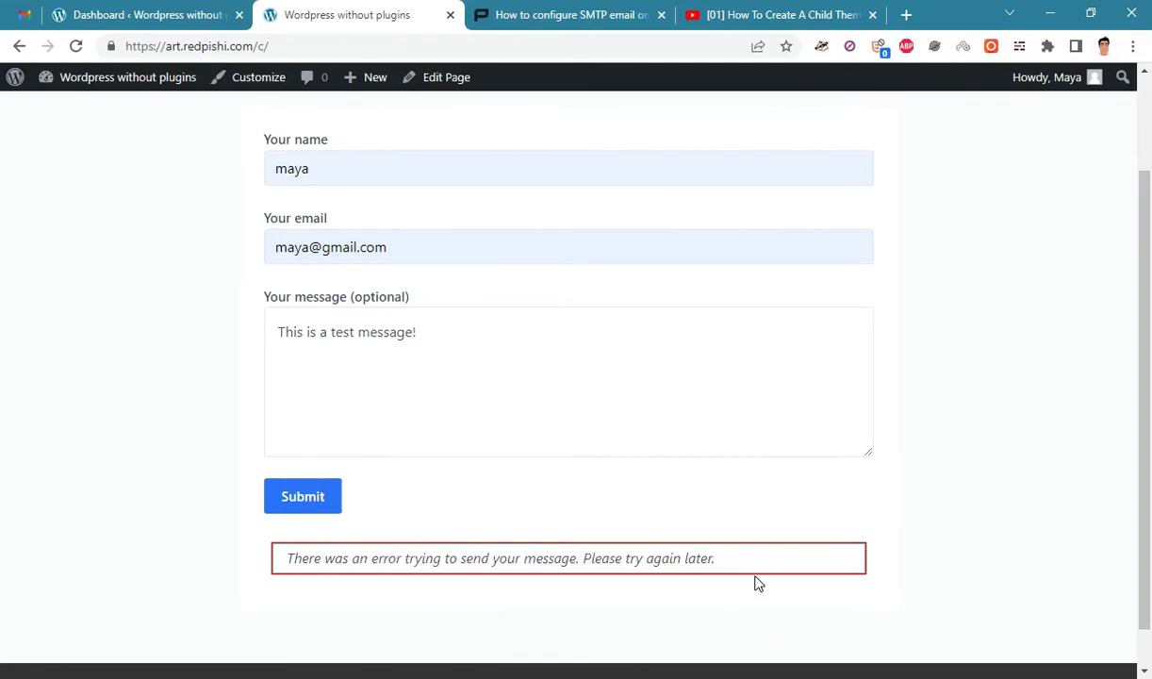
{"action": "scroll", "coordinate": [754, 585], "scroll_direction": "up", "scroll_amount": 2}
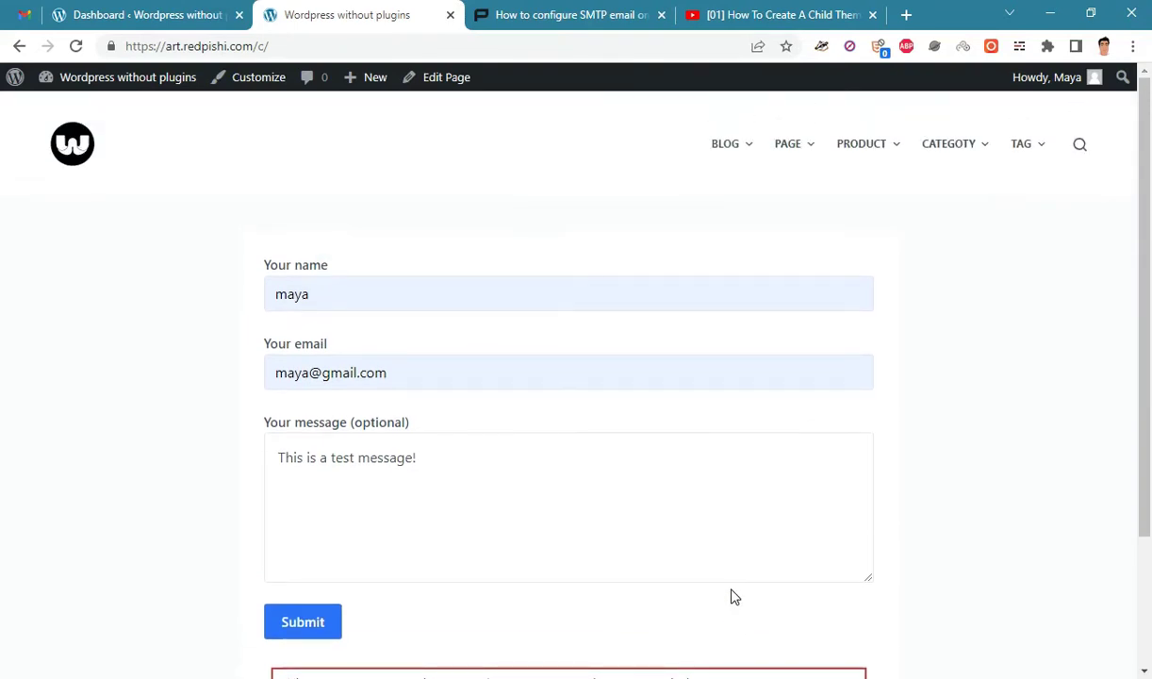
{"action": "scroll", "coordinate": [735, 597], "scroll_direction": "down", "scroll_amount": 2}
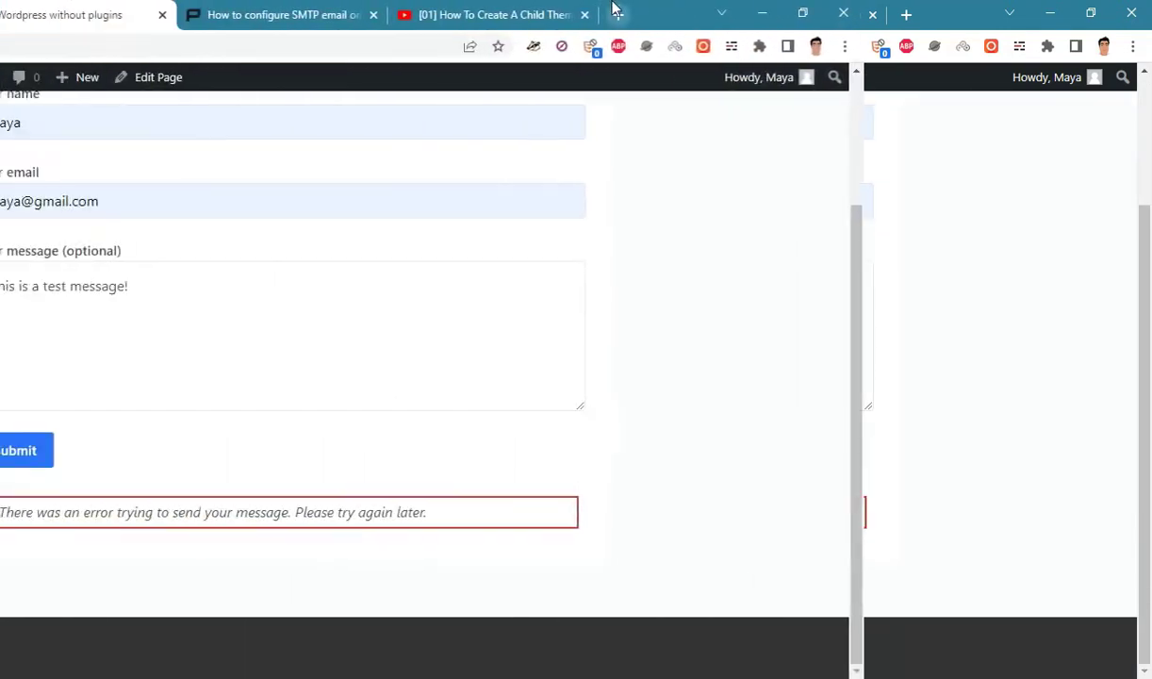
In a new tab, go to the redpishi.com cPanel login on port 2083 and log in.
{"action": "left_click", "coordinate": [902, 11]}
{"action": "type", "text": "red"}
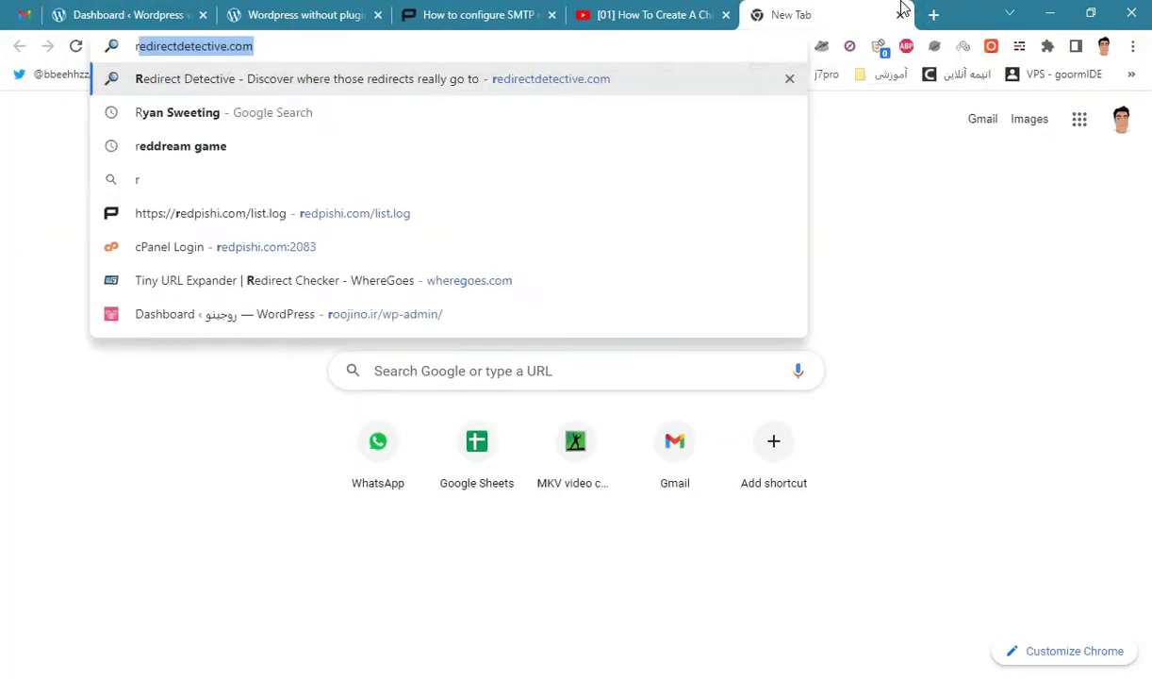
{"action": "type", "text": "pish"}
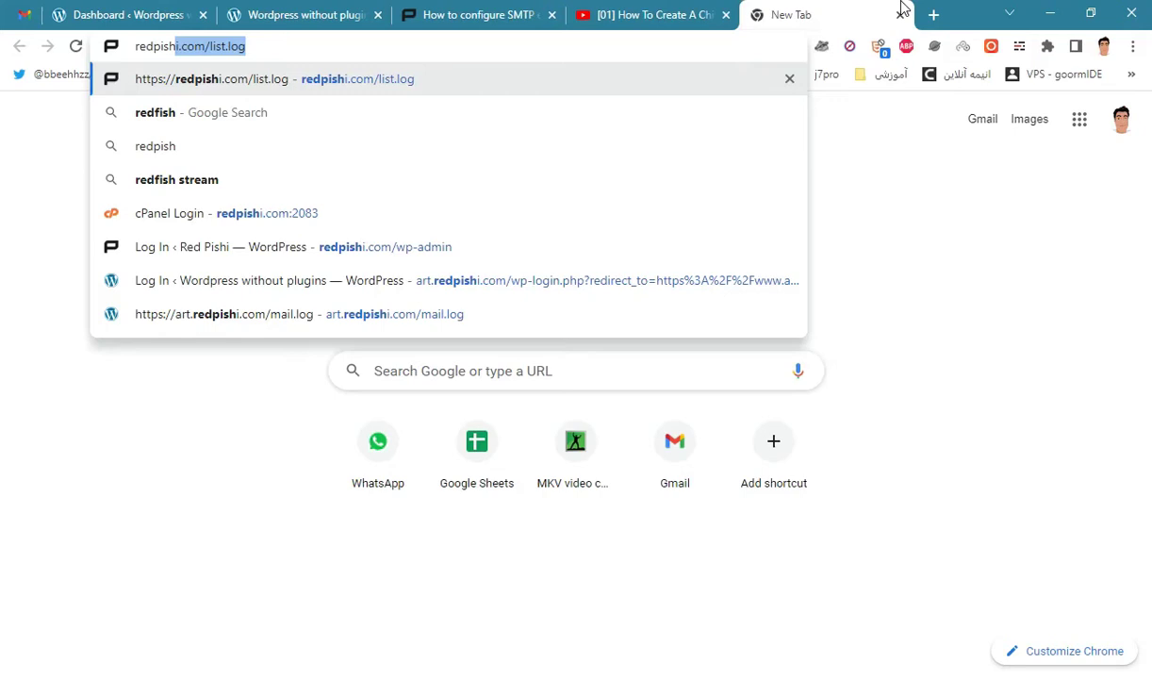
{"action": "key", "text": "Down"}
{"action": "key", "text": "Down"}
{"action": "key", "text": "Down"}
{"action": "key", "text": "Down"}
{"action": "key", "text": "Return"}
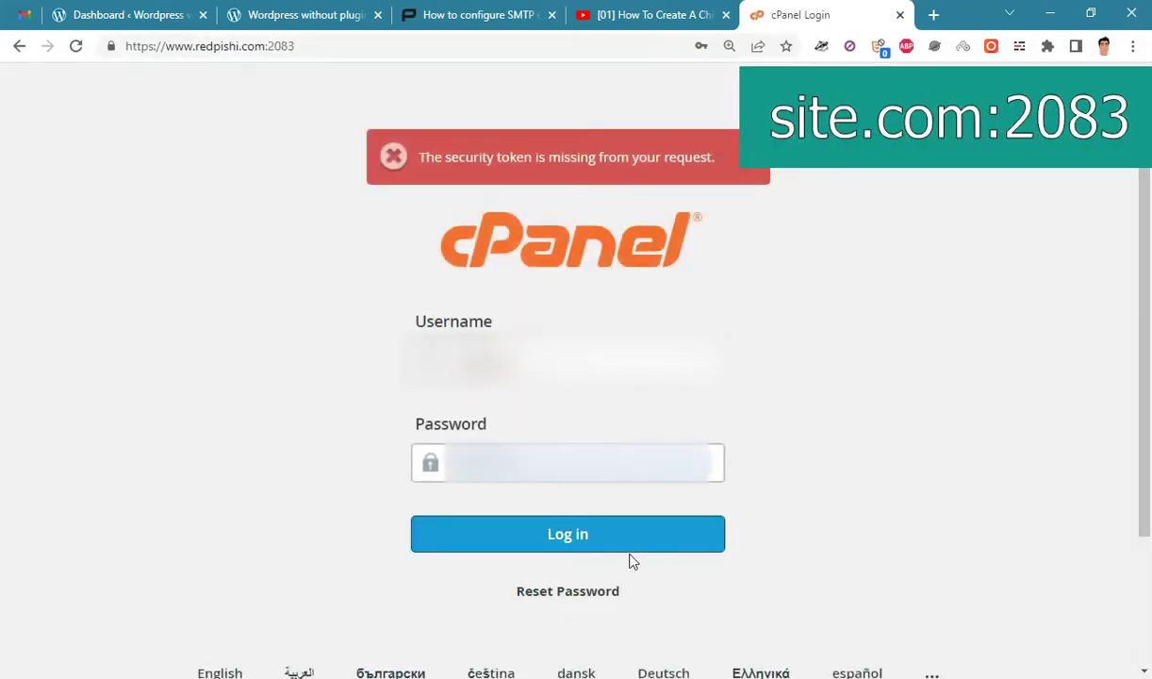
{"action": "left_click", "coordinate": [675, 547]}
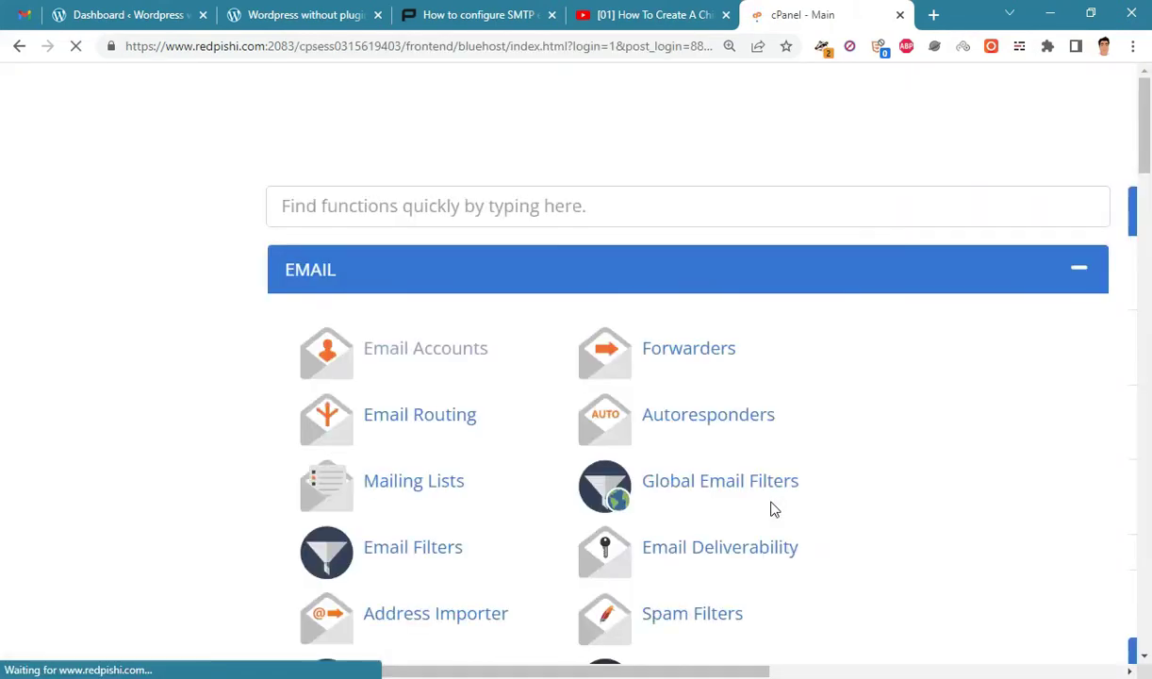
Go to Email Accounts in cPanel and start creating a new account.
{"action": "left_click", "coordinate": [459, 353]}
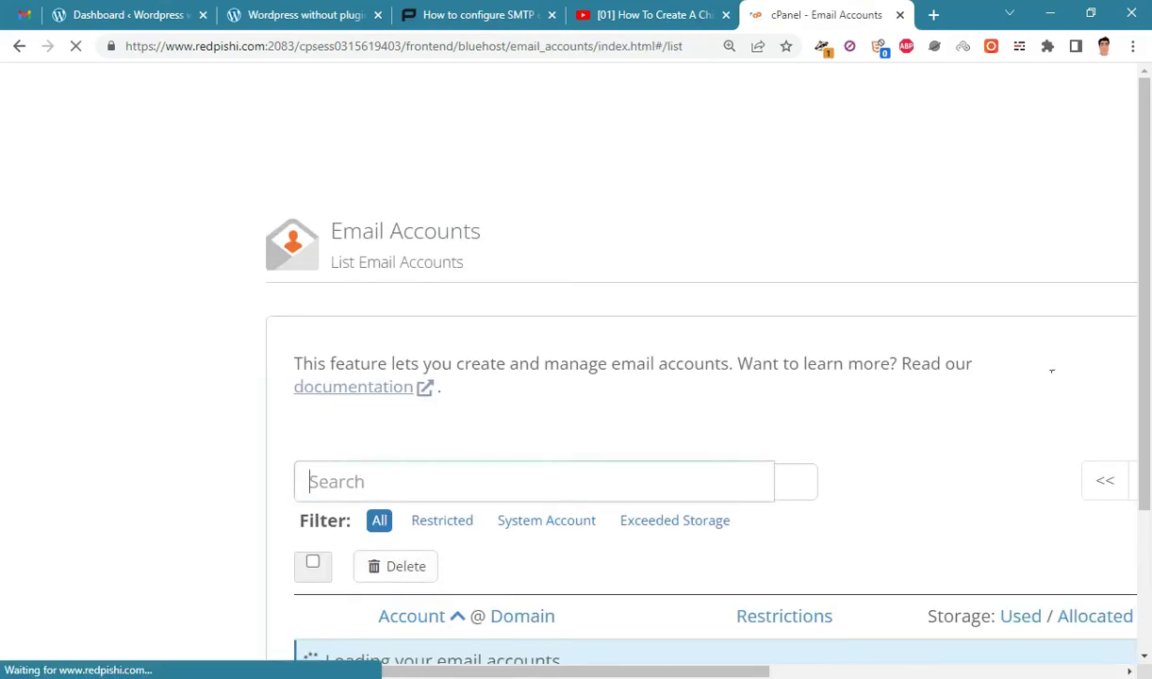
{"action": "scroll", "coordinate": [1149, 274], "scroll_direction": "down", "scroll_amount": 2}
{"action": "left_click_drag", "start_coordinate": [731, 663], "coordinate": [916, 653]}
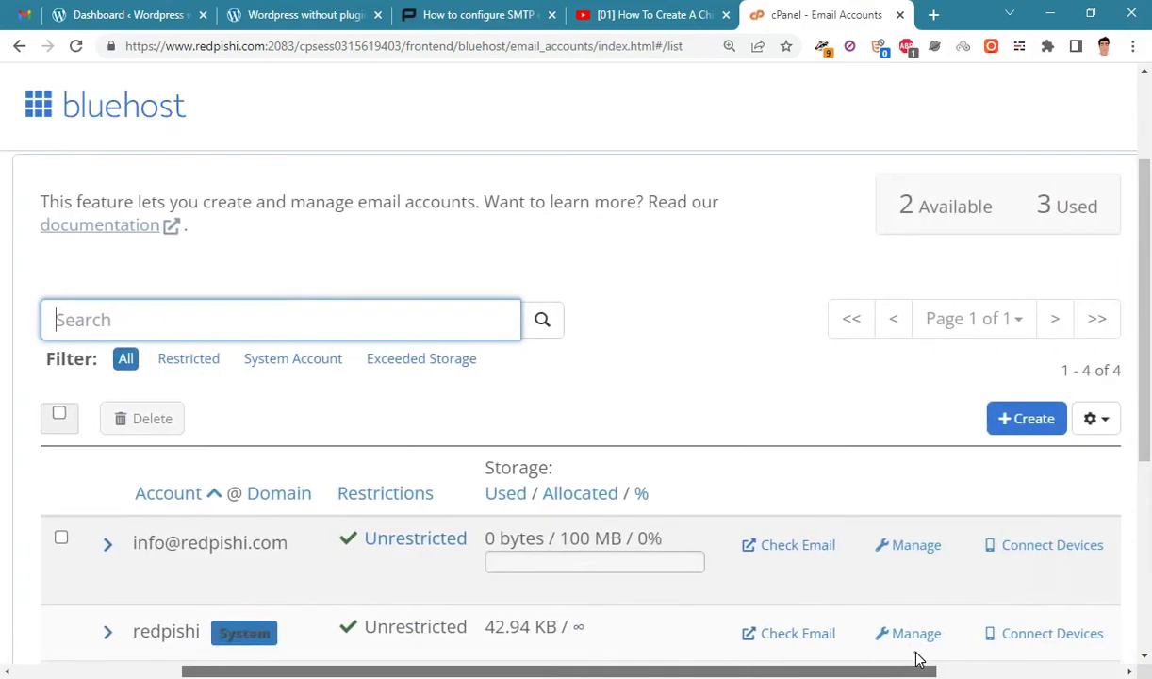
{"action": "left_click", "coordinate": [1021, 429]}
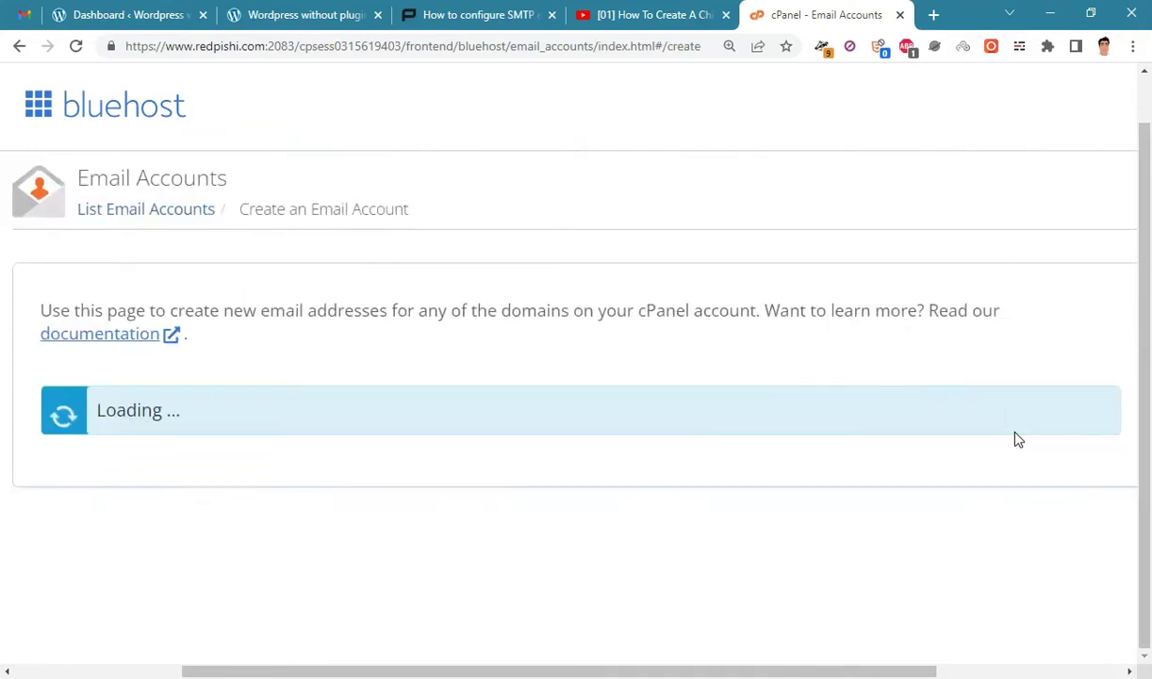
{"action": "scroll", "coordinate": [213, 356], "scroll_direction": "down", "scroll_amount": 2}
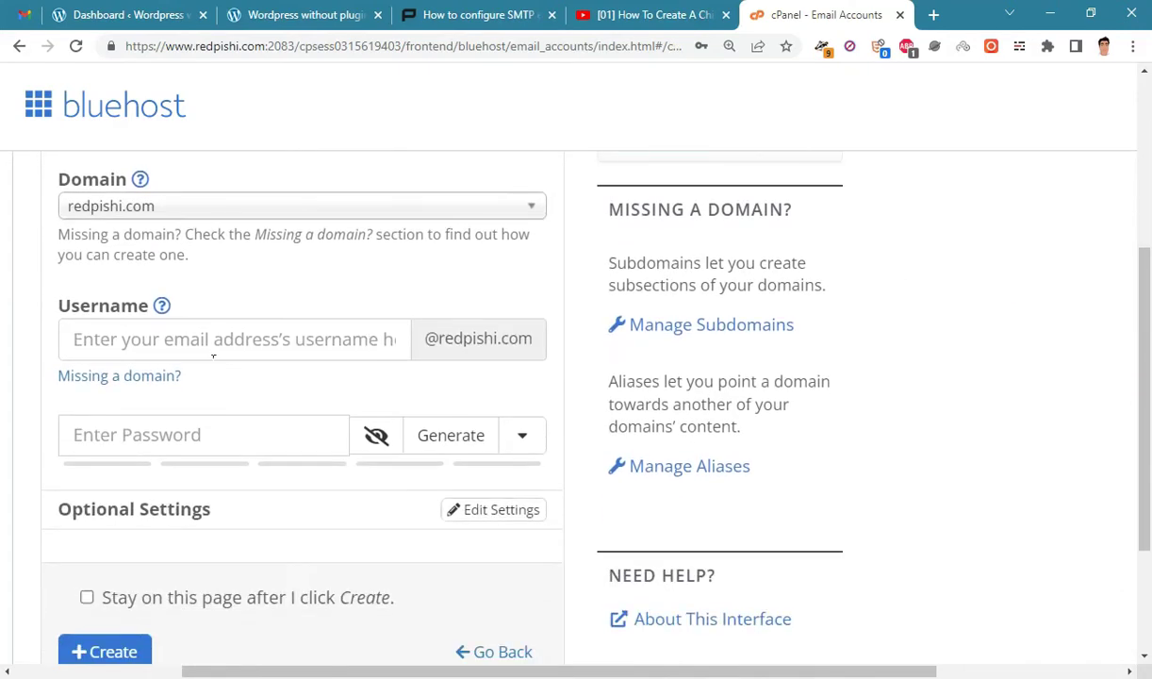
{"action": "left_click", "coordinate": [204, 343]}
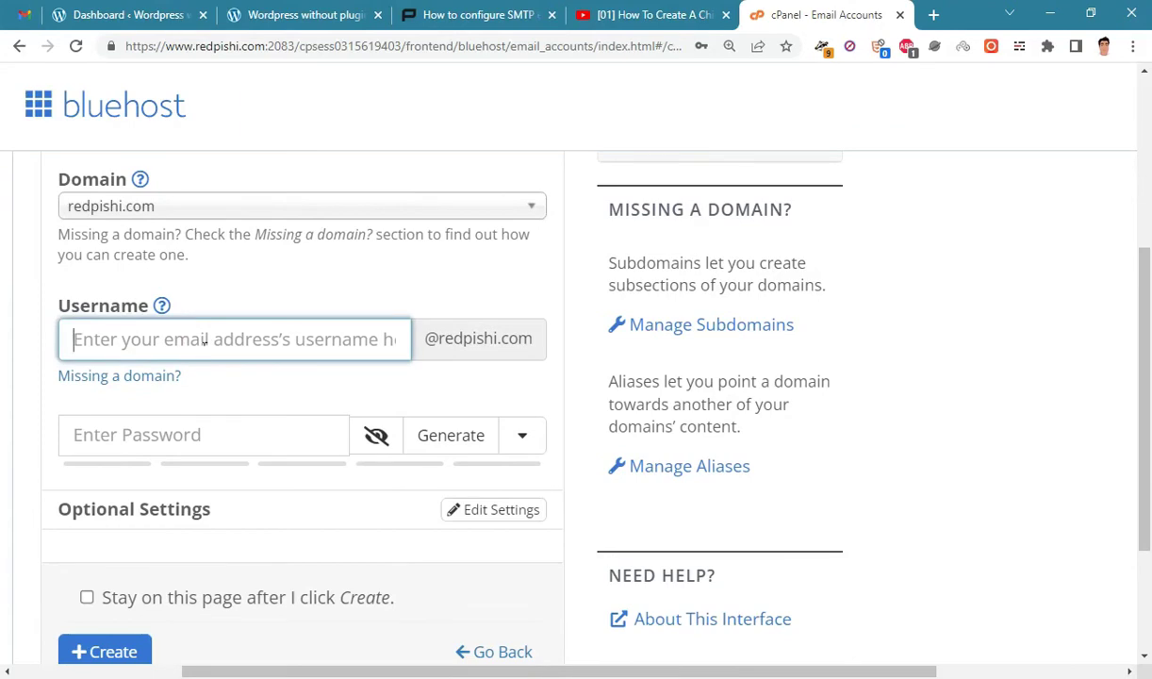
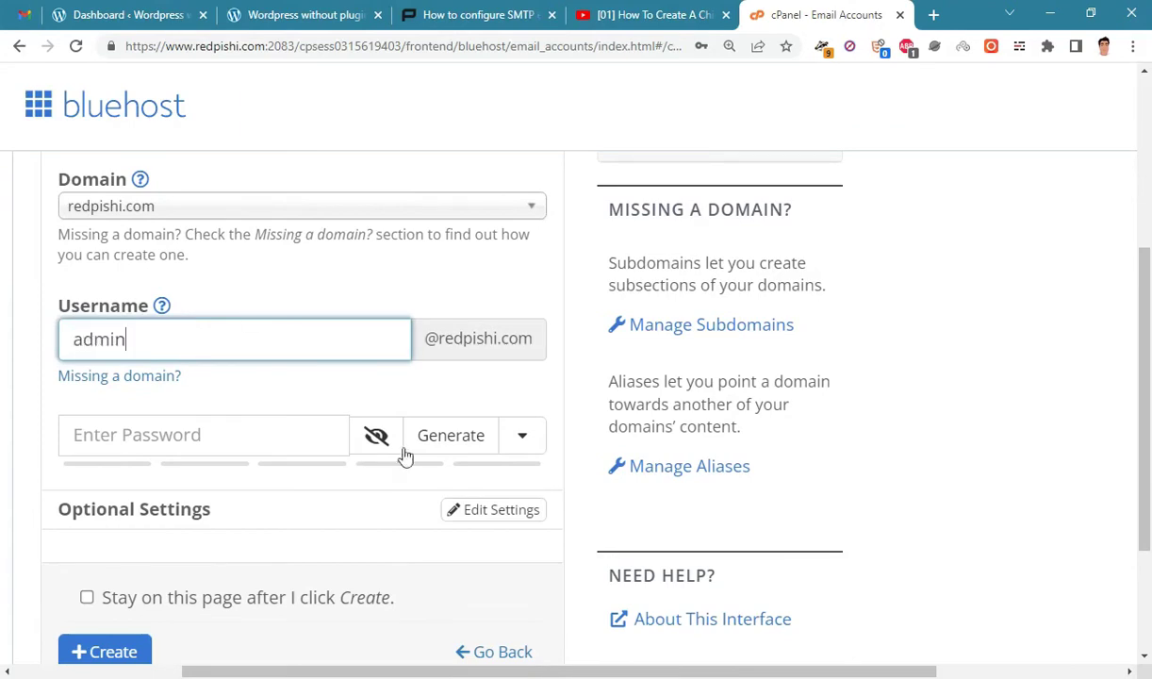
{"action": "left_click", "coordinate": [376, 437]}
{"action": "left_click", "coordinate": [244, 440]}
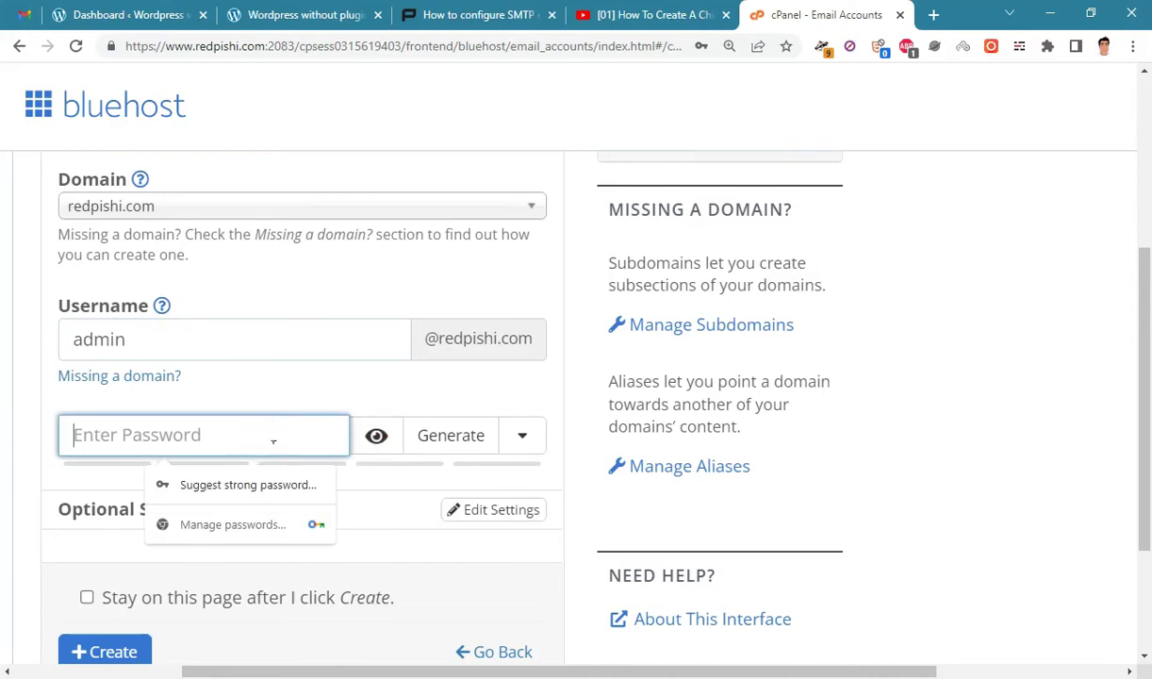
{"action": "type", "text": "123456"}
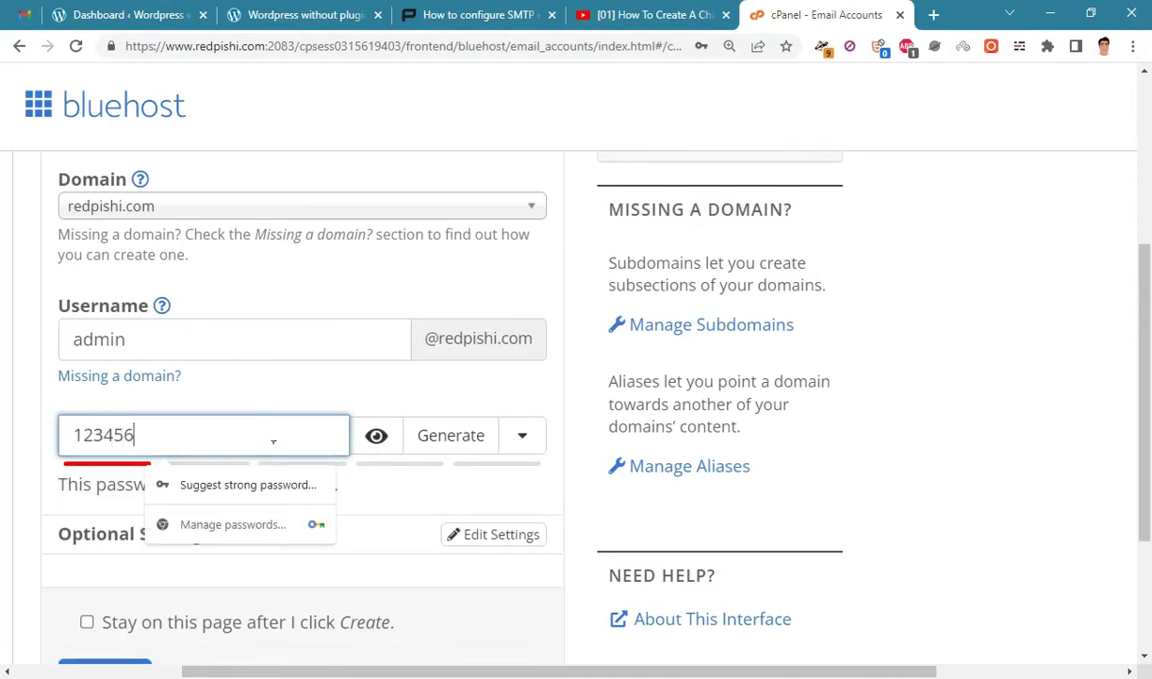
{"action": "left_click", "coordinate": [1111, 417]}
{"action": "scroll", "coordinate": [1054, 421], "scroll_direction": "down", "scroll_amount": 1}
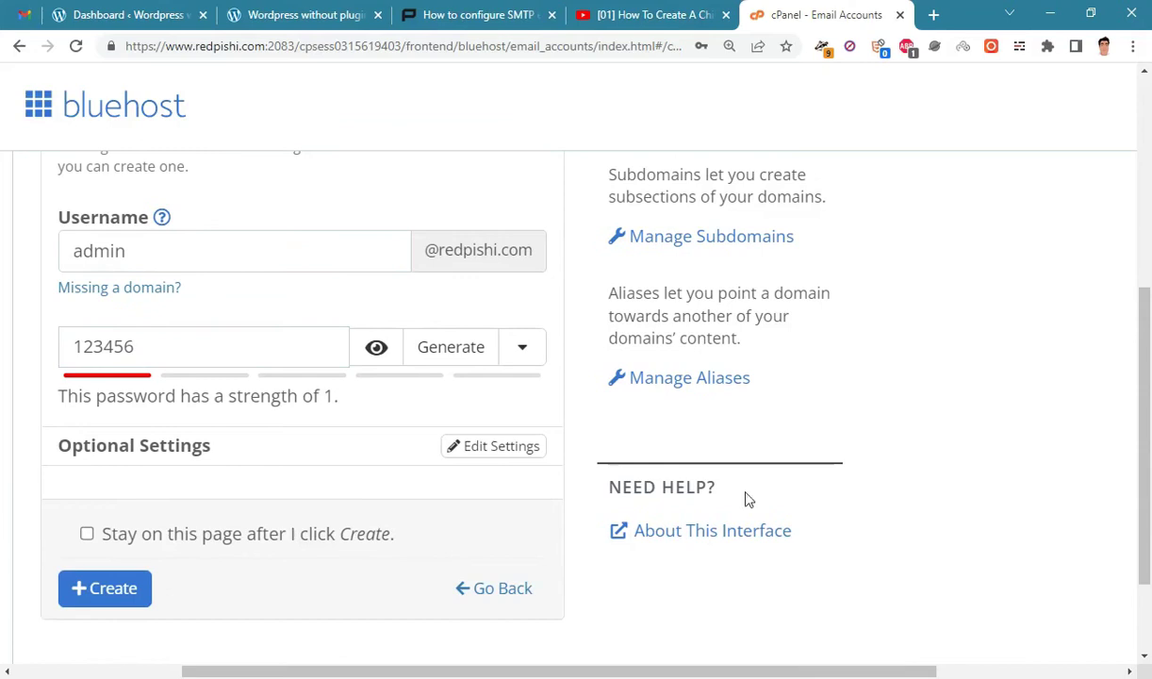
{"action": "left_click", "coordinate": [152, 597]}
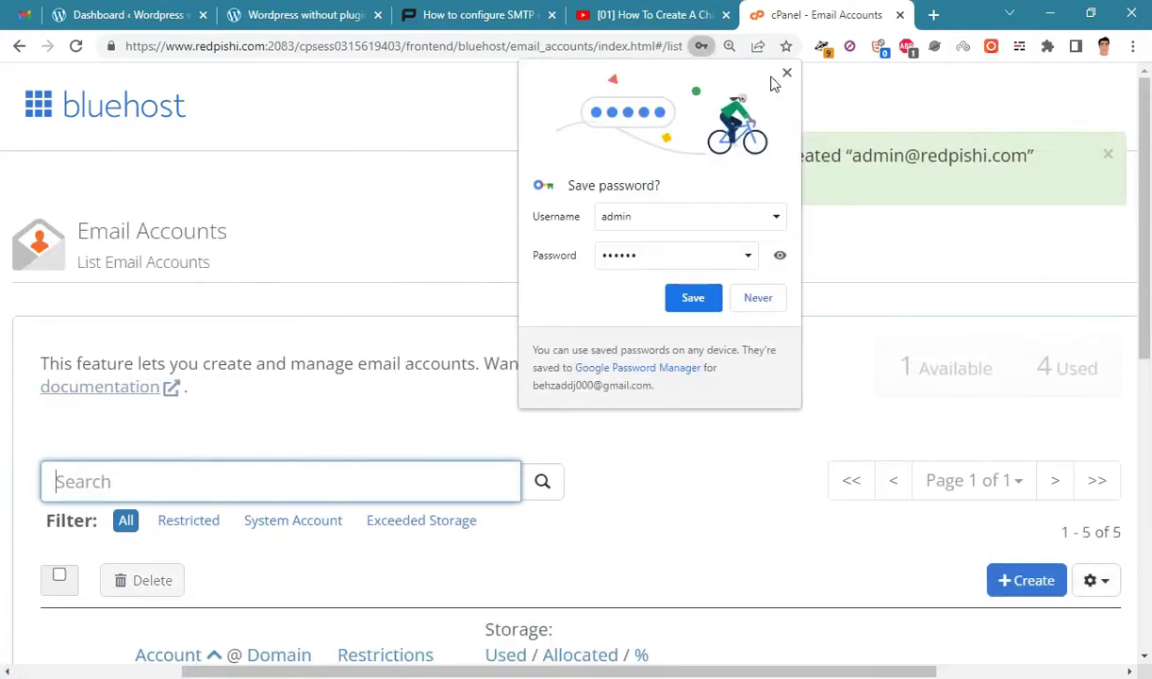
Dismiss the save-password prompt, review the new account's address, and return to the SMTP tutorial.
{"action": "left_click", "coordinate": [845, 120]}
{"action": "scroll", "coordinate": [566, 311], "scroll_direction": "down", "scroll_amount": 1}
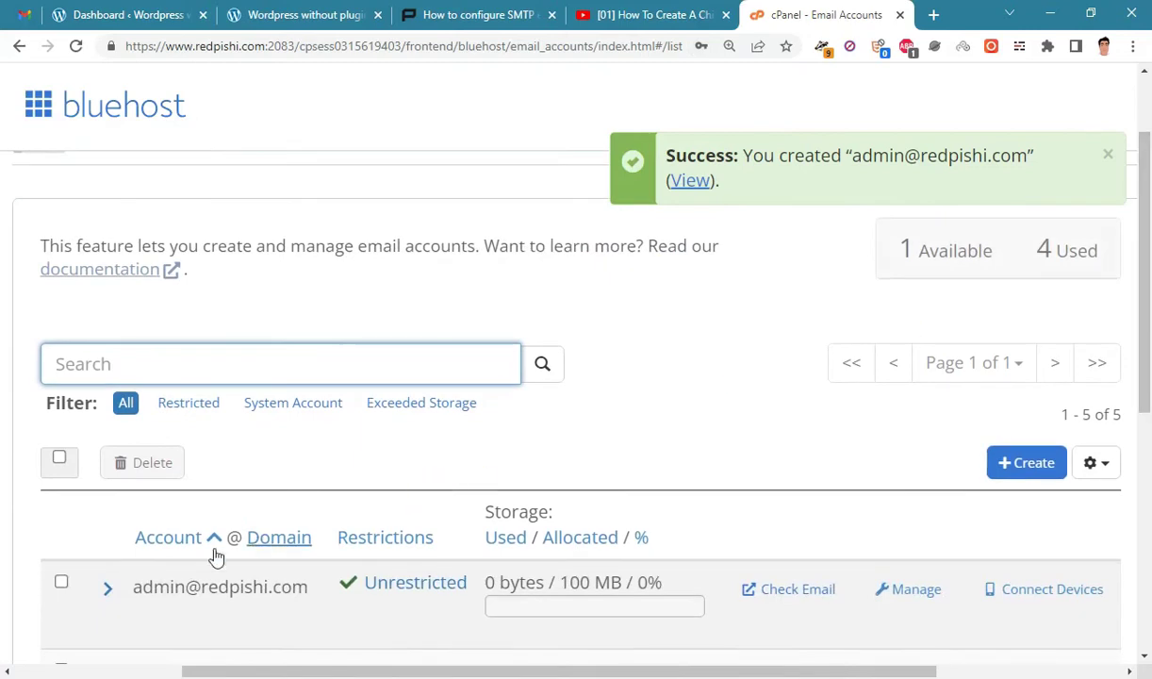
{"action": "left_click_drag", "start_coordinate": [133, 586], "coordinate": [270, 597]}
{"action": "left_click", "coordinate": [273, 589]}
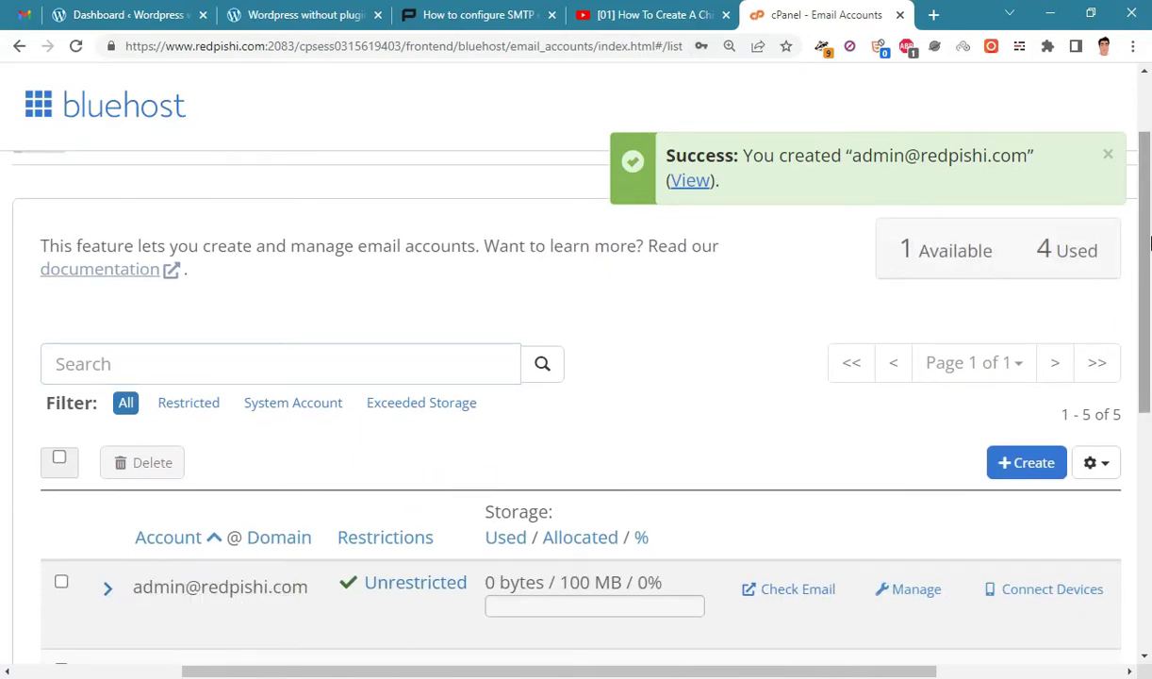
{"action": "scroll", "coordinate": [1094, 377], "scroll_direction": "up", "scroll_amount": 1}
{"action": "left_click", "coordinate": [519, 11]}
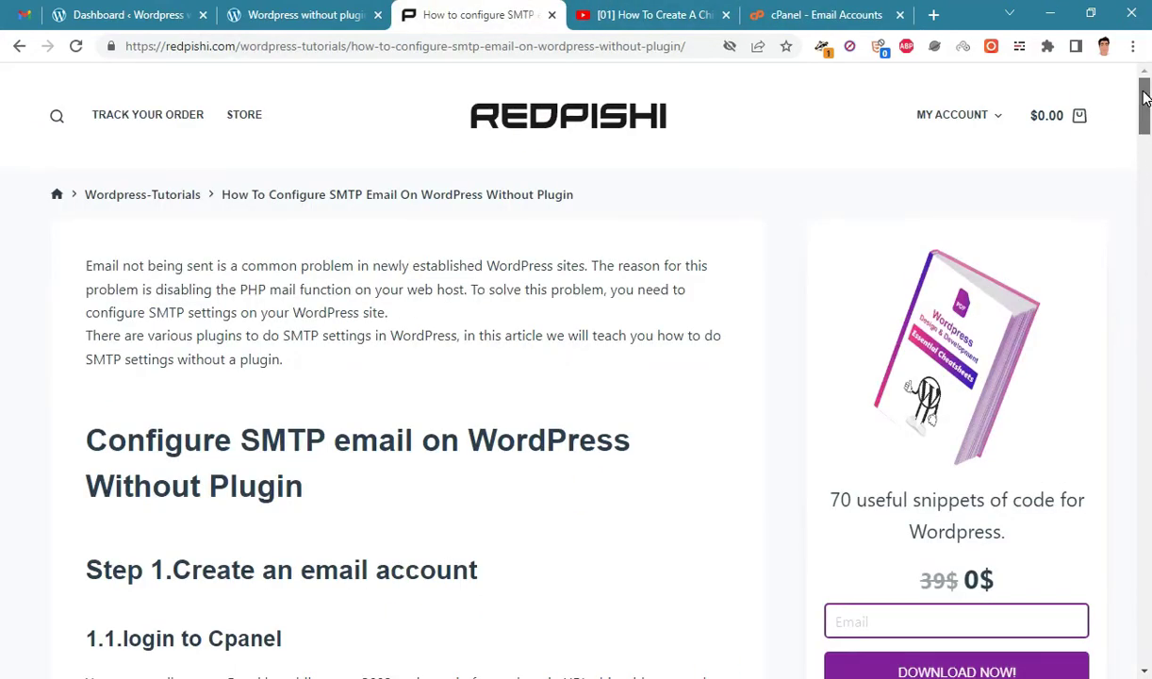
Scroll to the phpmailer_init code box under the functions.php instructions and copy it.
{"action": "left_click_drag", "start_coordinate": [1144, 97], "coordinate": [1139, 341]}
{"action": "left_click_drag", "start_coordinate": [146, 272], "coordinate": [265, 421]}
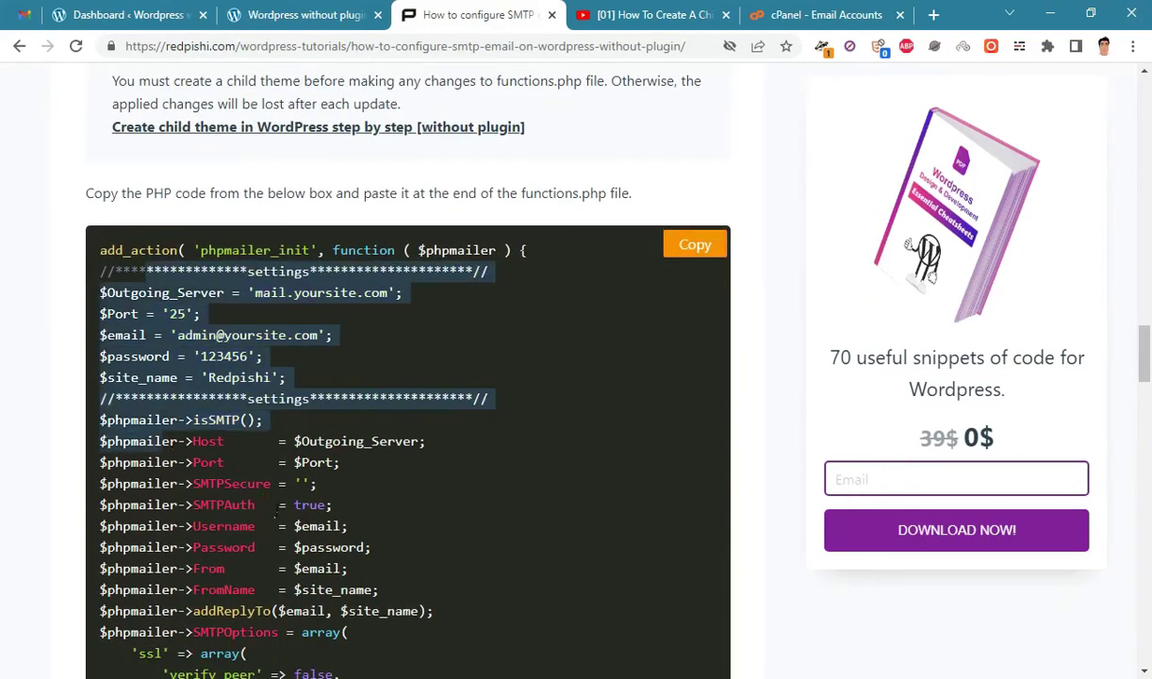
{"action": "left_click", "coordinate": [280, 504]}
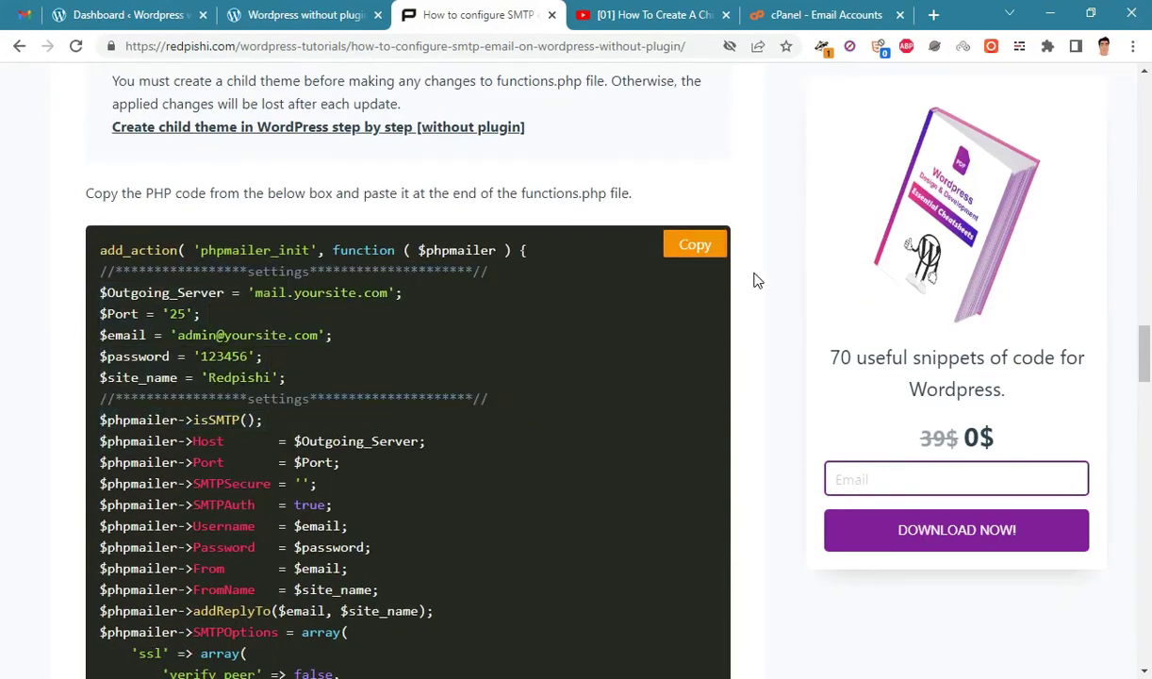
{"action": "left_click", "coordinate": [696, 244]}
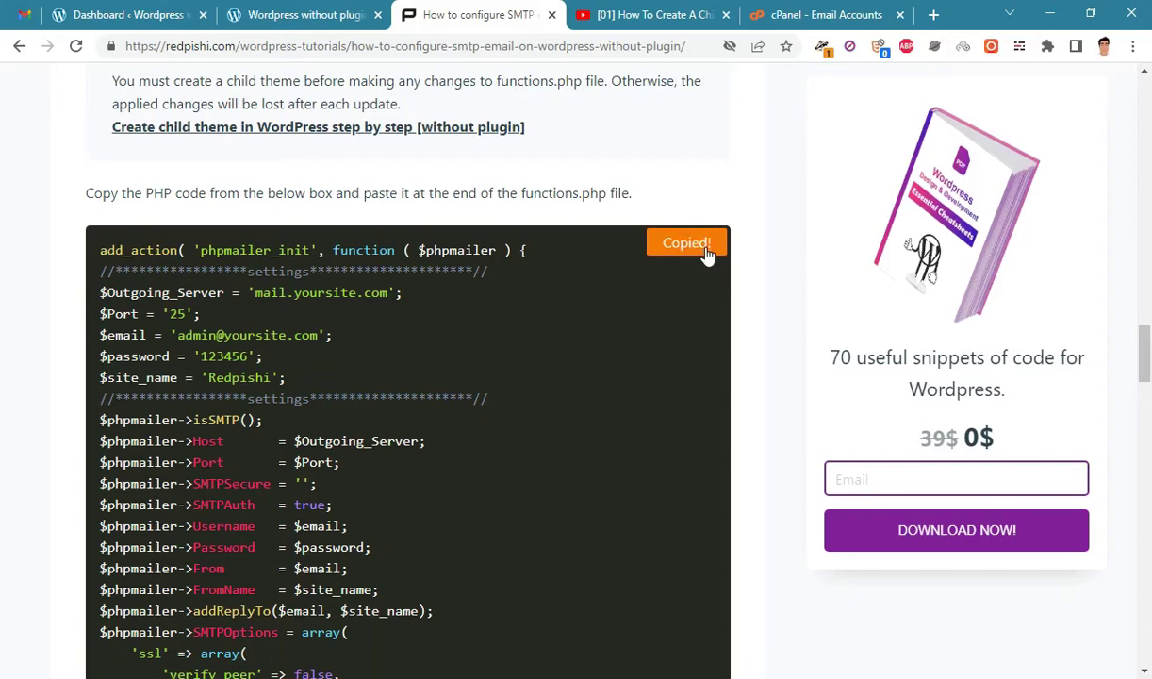
Load the child theme's functions.php in the Theme File Editor with the cursor on line 7.
{"action": "left_click", "coordinate": [156, 9]}
{"action": "mouse_move", "coordinate": [39, 570]}
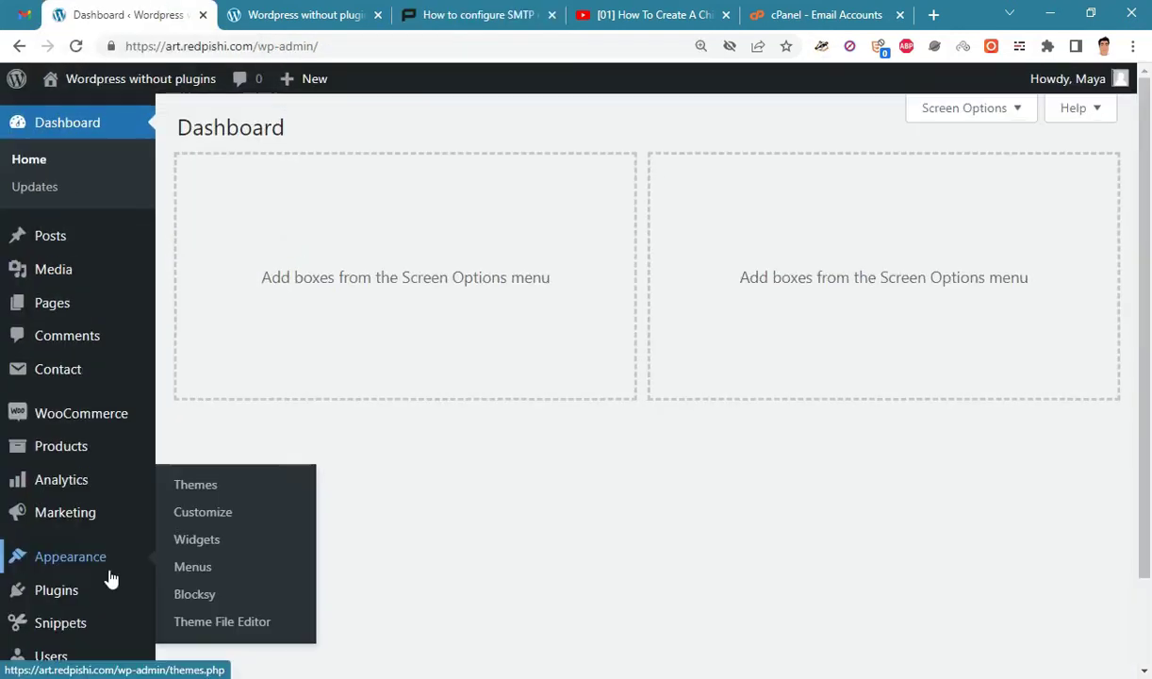
{"action": "left_click", "coordinate": [219, 619]}
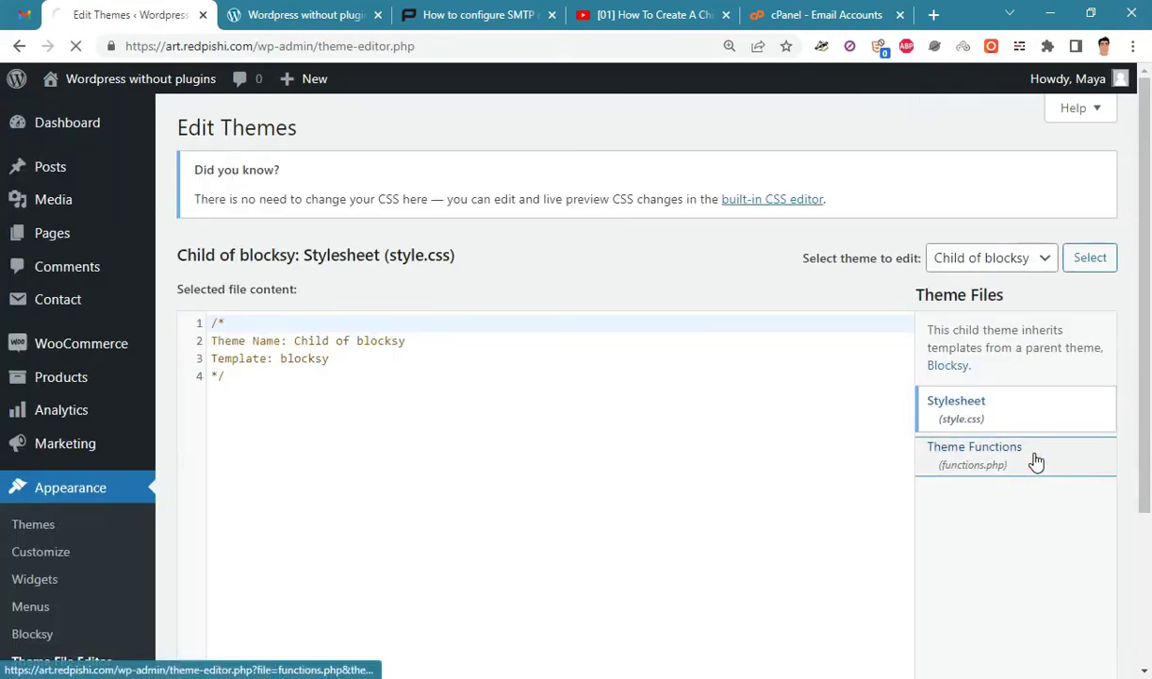
{"action": "left_click", "coordinate": [1034, 458]}
{"action": "left_click", "coordinate": [213, 341]}
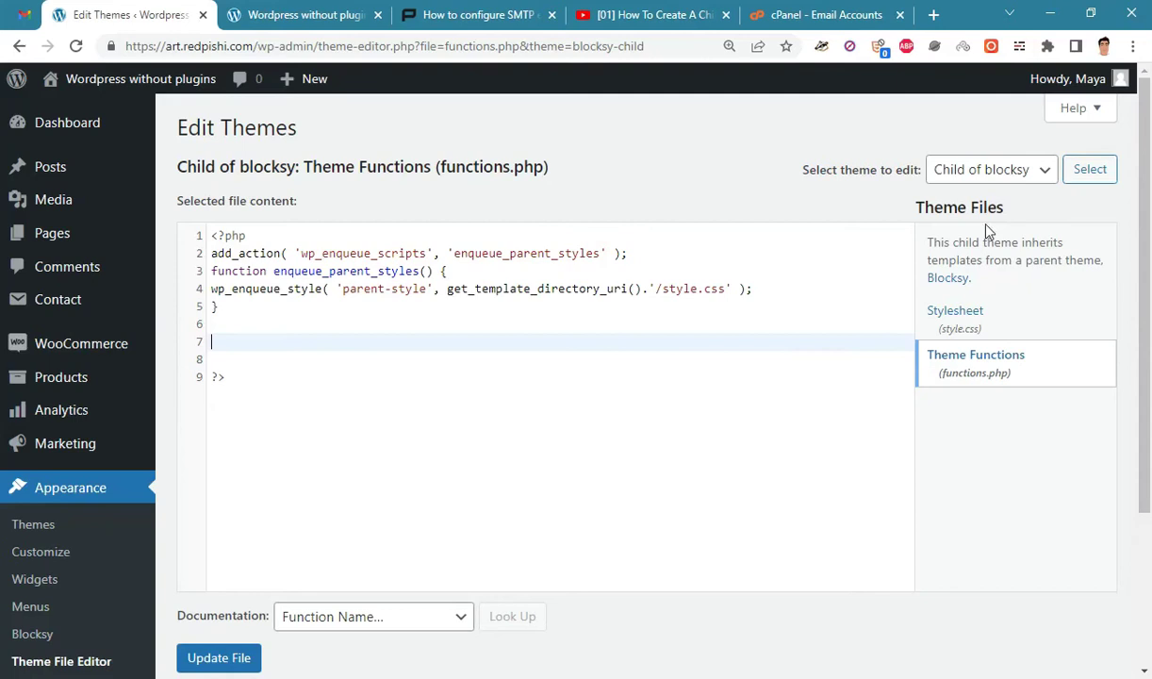
{"action": "left_click_drag", "start_coordinate": [996, 286], "coordinate": [891, 242]}
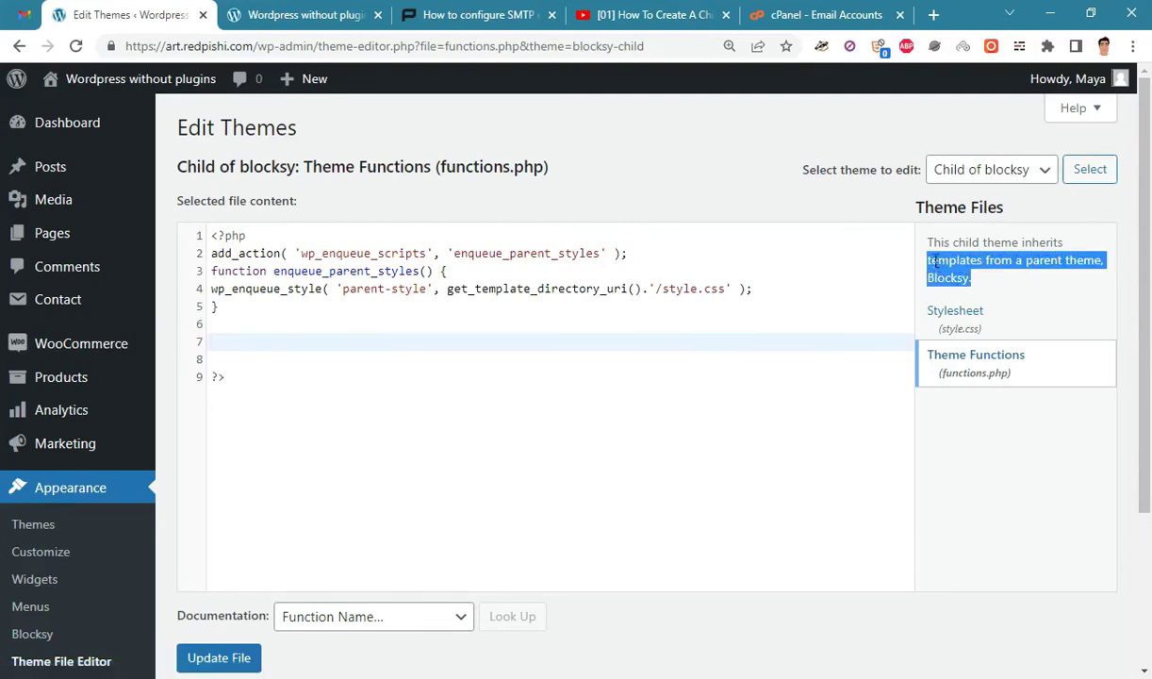
{"action": "left_click", "coordinate": [999, 278]}
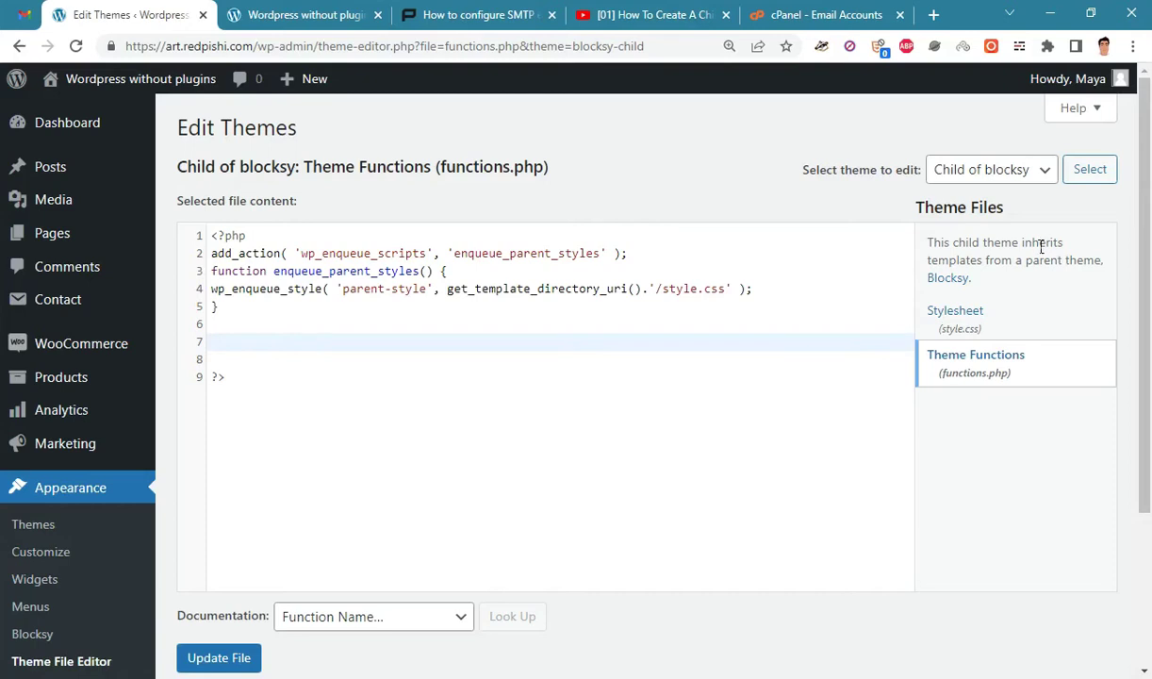
{"action": "left_click", "coordinate": [584, 13]}
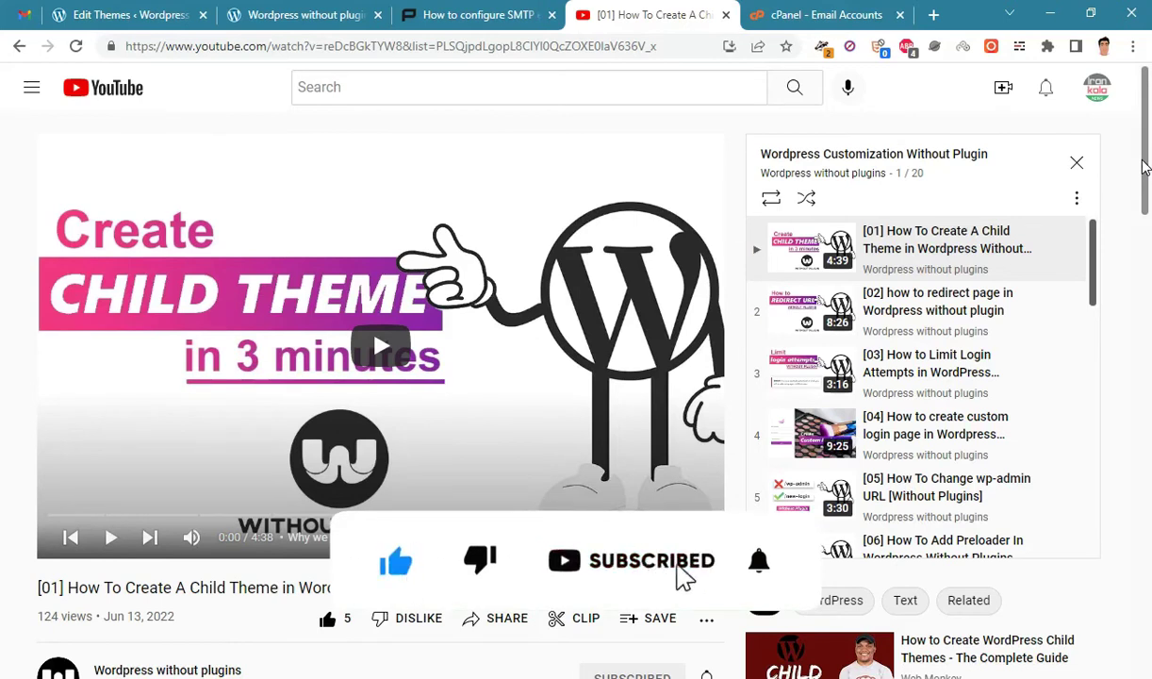
Paste the SMTP code at line 7 of functions.php, zoom to 125%, and return to cPanel Email Accounts.
{"action": "left_click", "coordinate": [162, 14]}
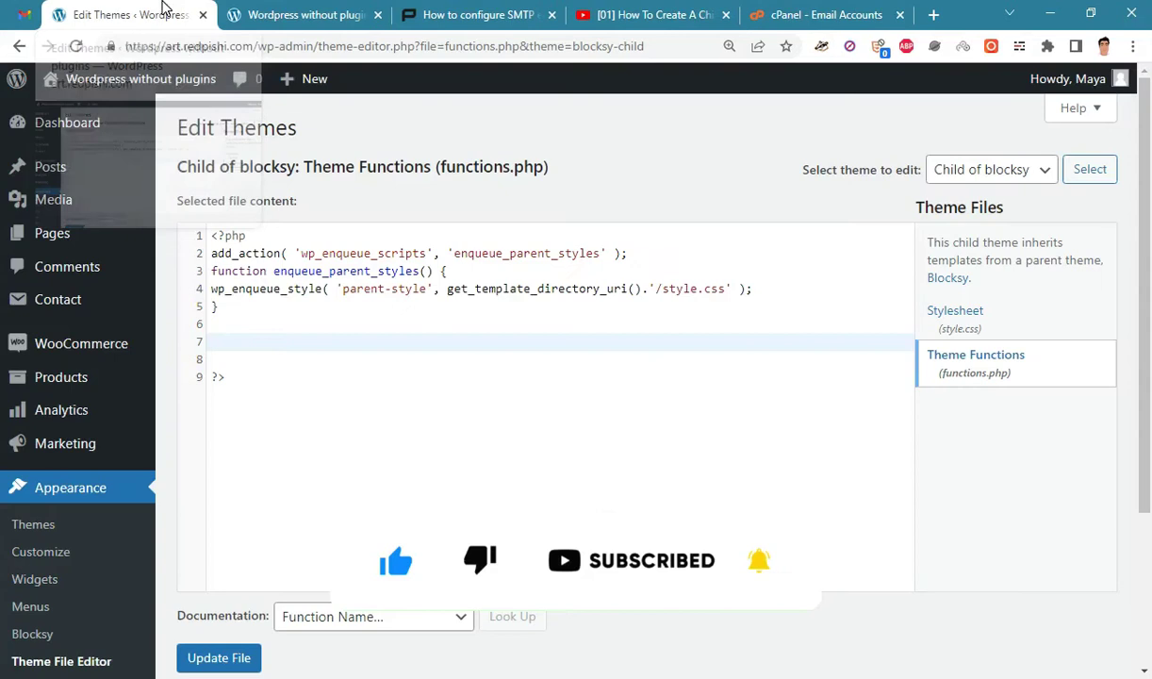
{"action": "right_click", "coordinate": [220, 347]}
{"action": "left_click", "coordinate": [263, 469]}
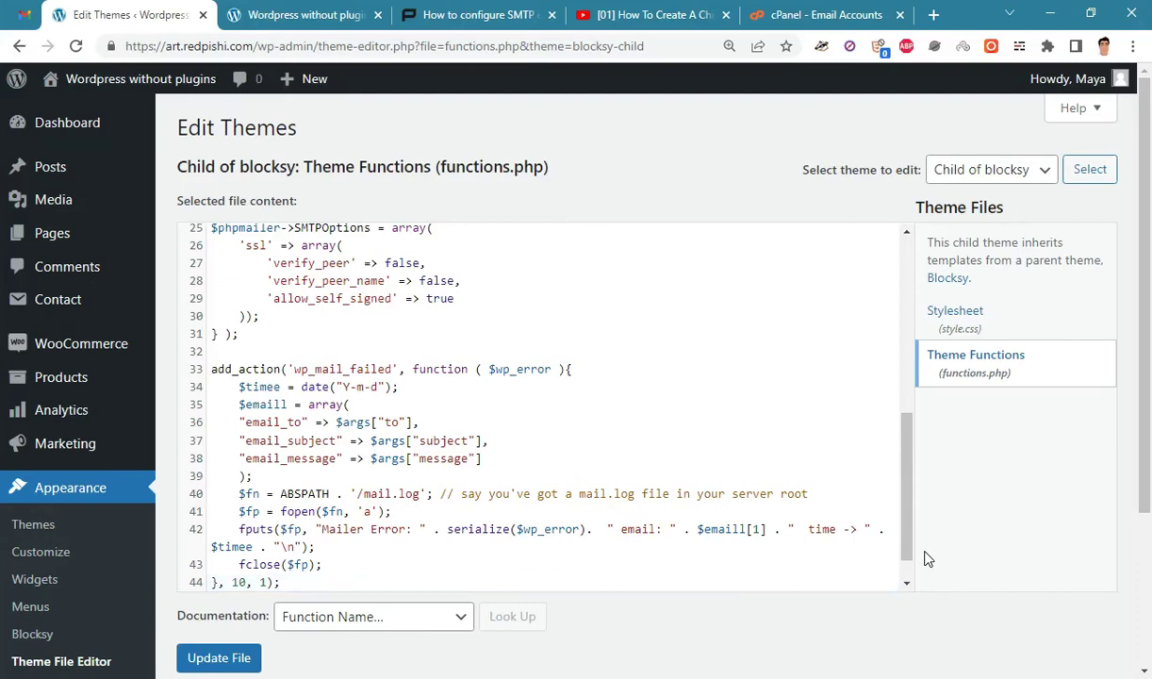
{"action": "key", "text": "ctrl+plus"}
{"action": "key", "text": "ctrl+plus"}
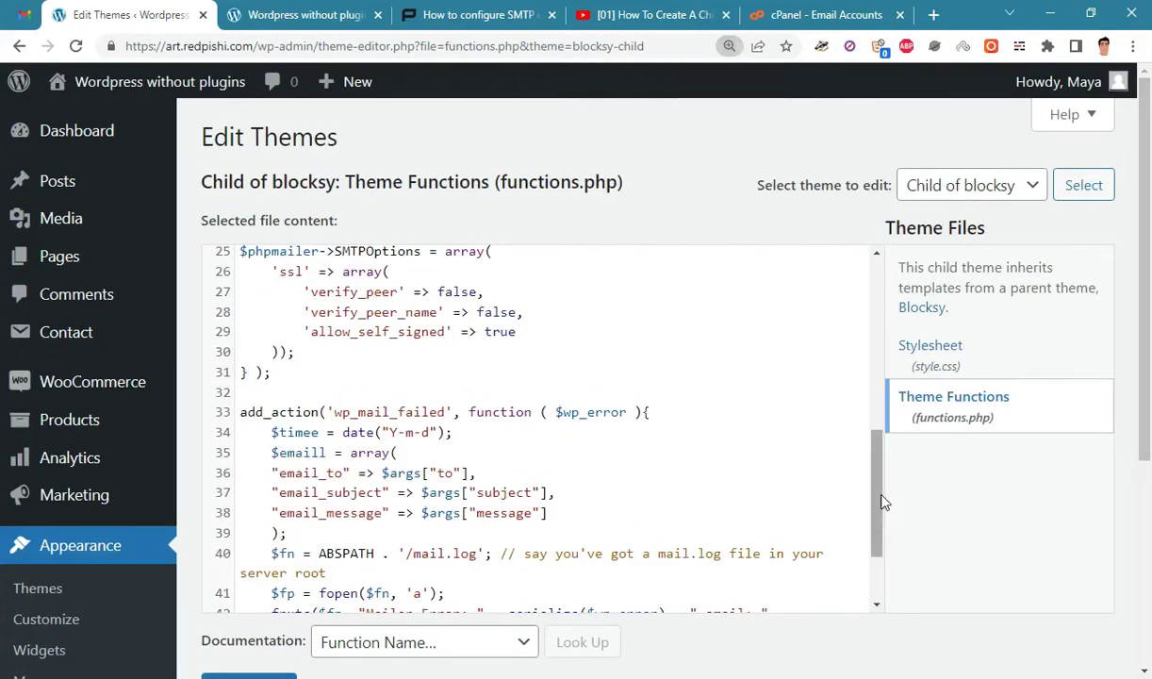
{"action": "left_click_drag", "start_coordinate": [879, 501], "coordinate": [898, 334]}
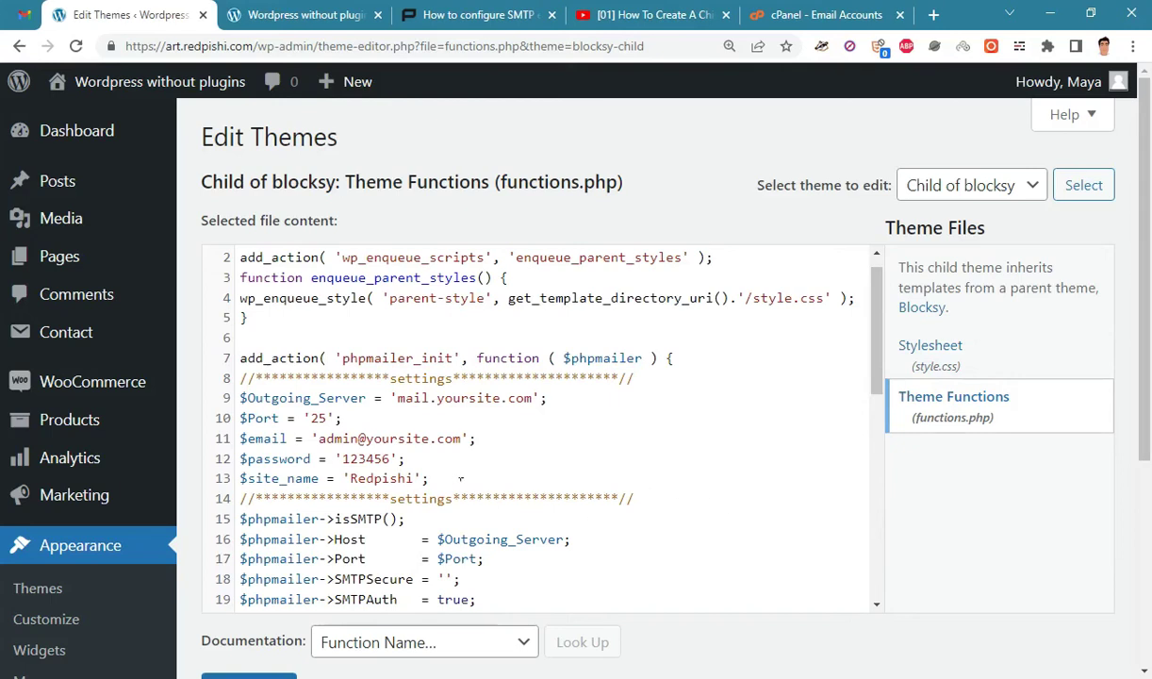
{"action": "left_click", "coordinate": [815, 13]}
{"action": "left_click_drag", "start_coordinate": [1148, 221], "coordinate": [1149, 326]}
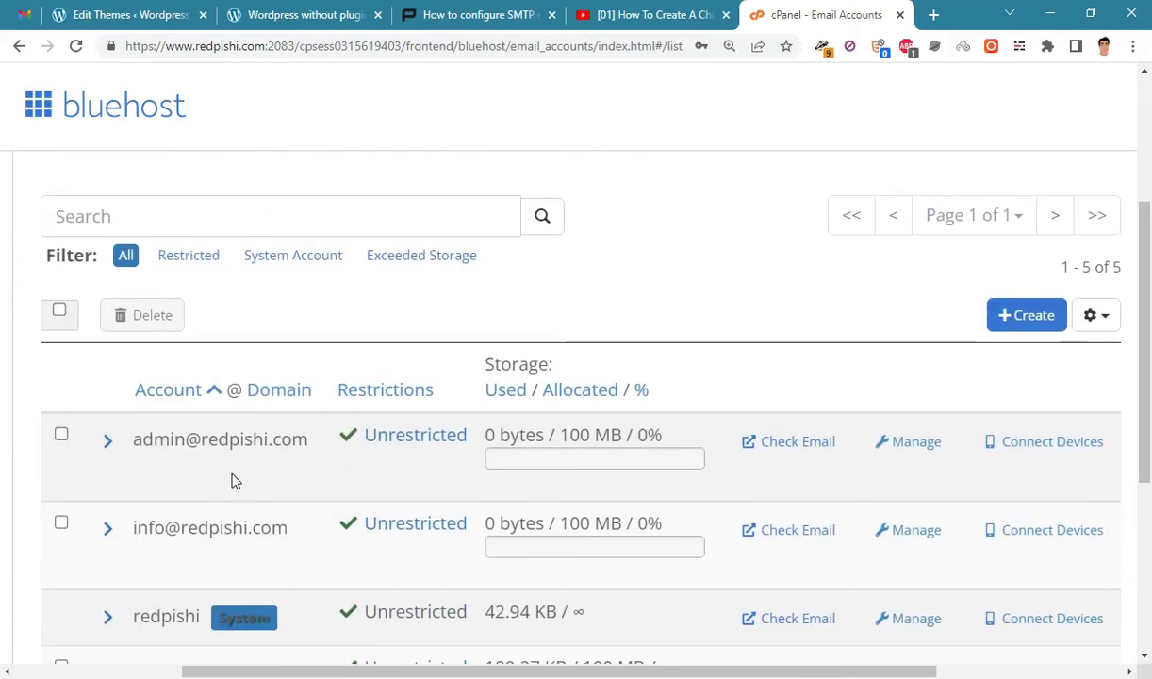
From the admin mailbox's Connect Devices page, copy the outgoing server address mail.redpishi.com.
{"action": "left_click", "coordinate": [1025, 453]}
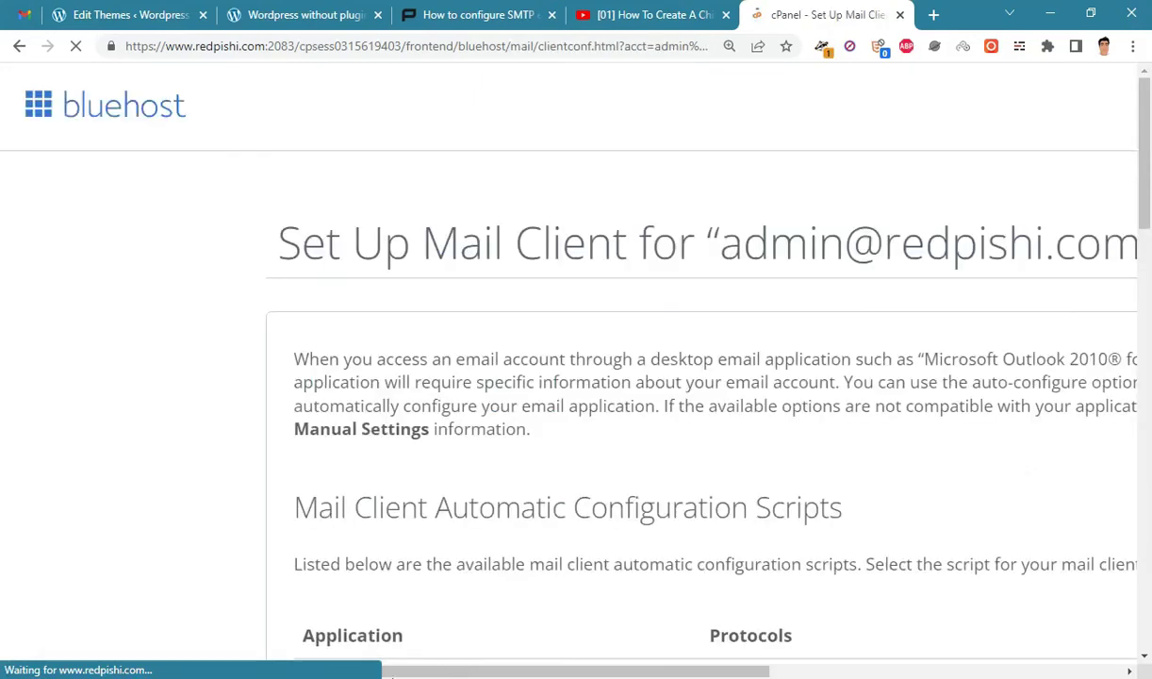
{"action": "left_click_drag", "start_coordinate": [1147, 165], "coordinate": [1149, 420]}
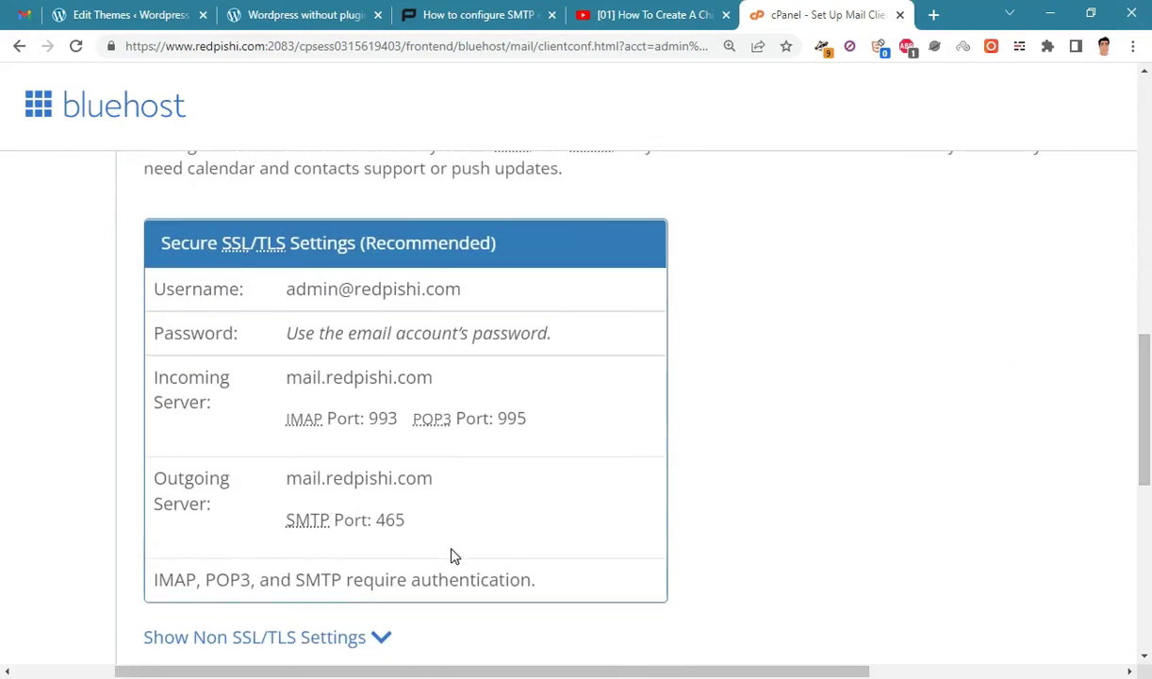
{"action": "left_click_drag", "start_coordinate": [163, 489], "coordinate": [215, 519]}
{"action": "left_click", "coordinate": [219, 514]}
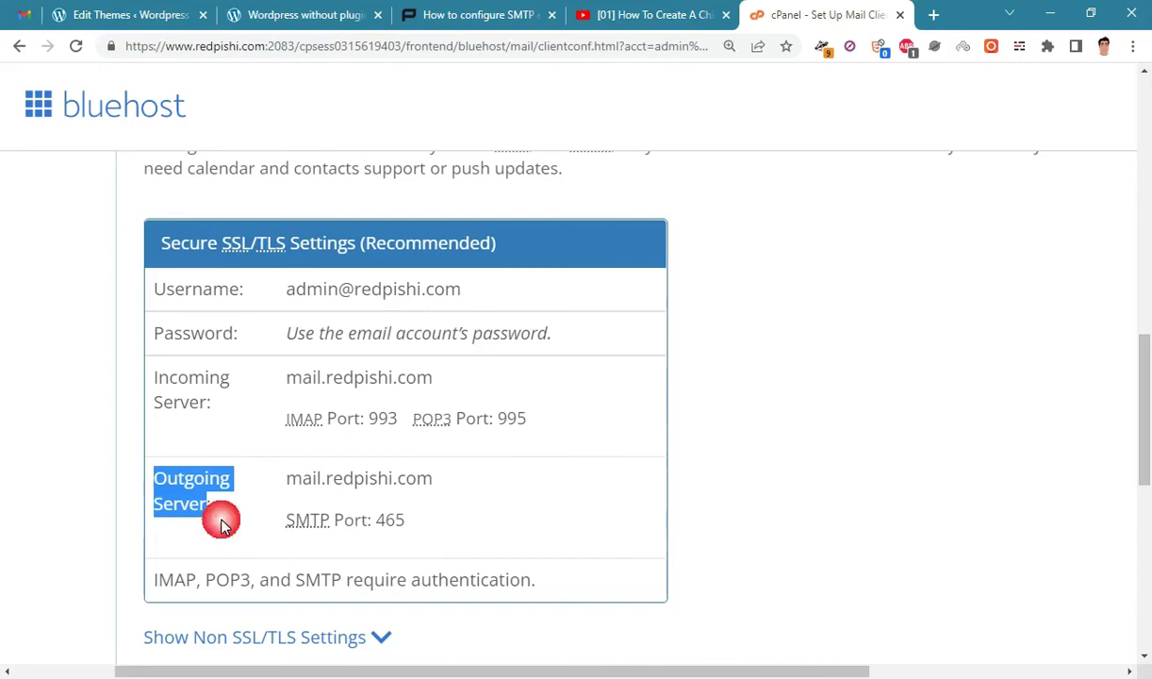
{"action": "left_click_drag", "start_coordinate": [435, 479], "coordinate": [278, 476]}
{"action": "right_click", "coordinate": [315, 478]}
{"action": "left_click", "coordinate": [356, 489]}
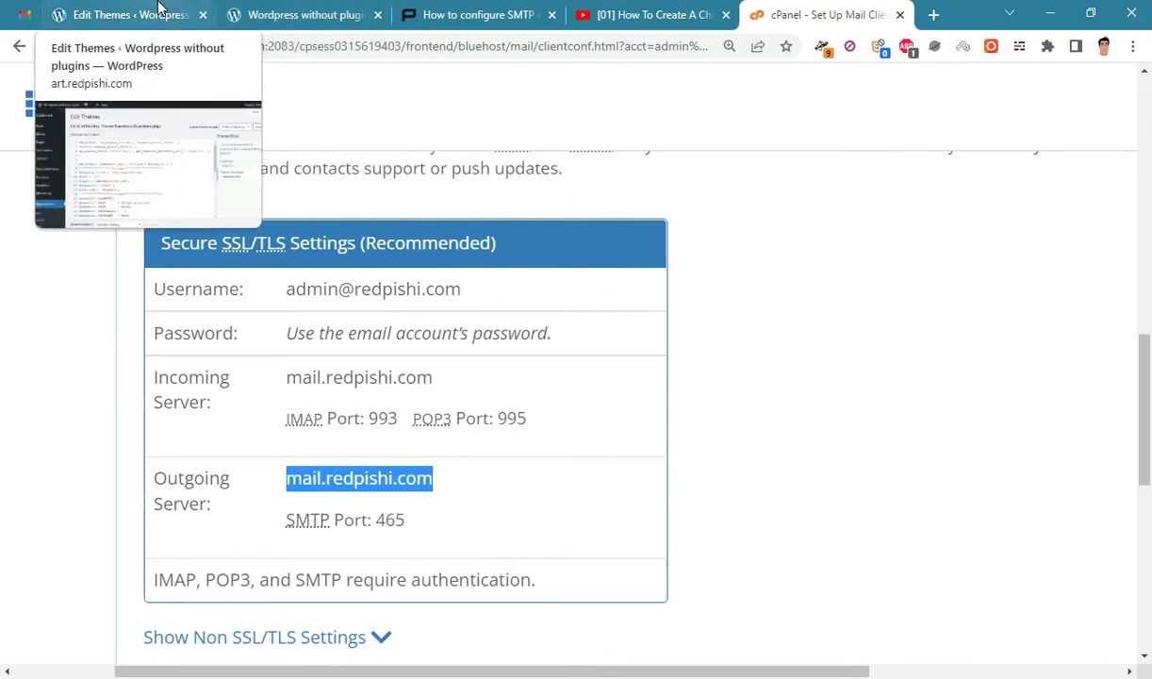
Replace mail.yoursite.com on line 9 with the pasted mail.redpishi.com.
{"action": "left_click_drag", "start_coordinate": [132, 14], "coordinate": [660, 14]}
{"action": "left_click", "coordinate": [500, 338]}
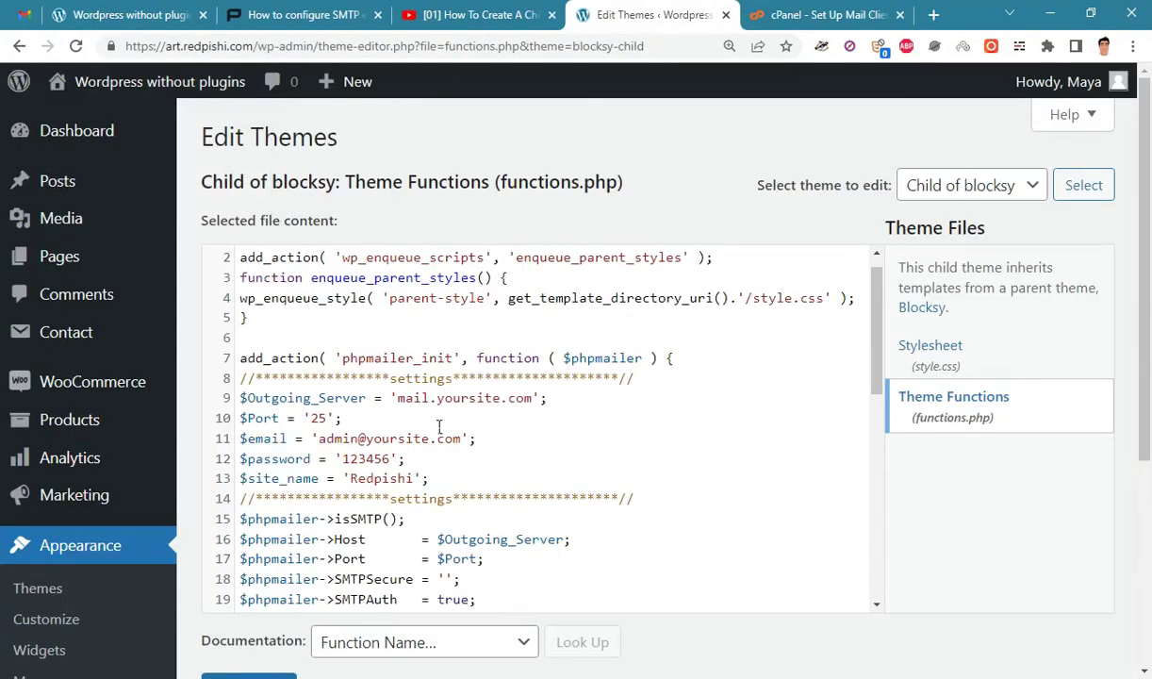
{"action": "key", "text": "ctrl+plus"}
{"action": "scroll", "coordinate": [480, 456], "scroll_direction": "down", "scroll_amount": 1}
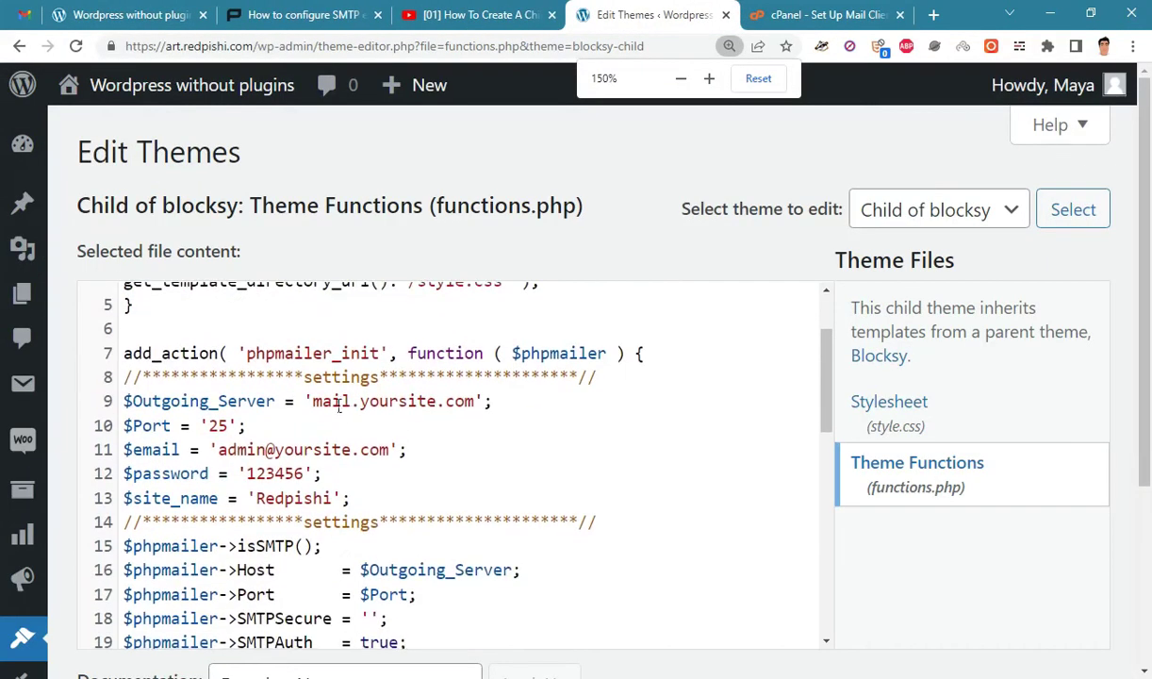
{"action": "left_click_drag", "start_coordinate": [314, 403], "coordinate": [481, 405]}
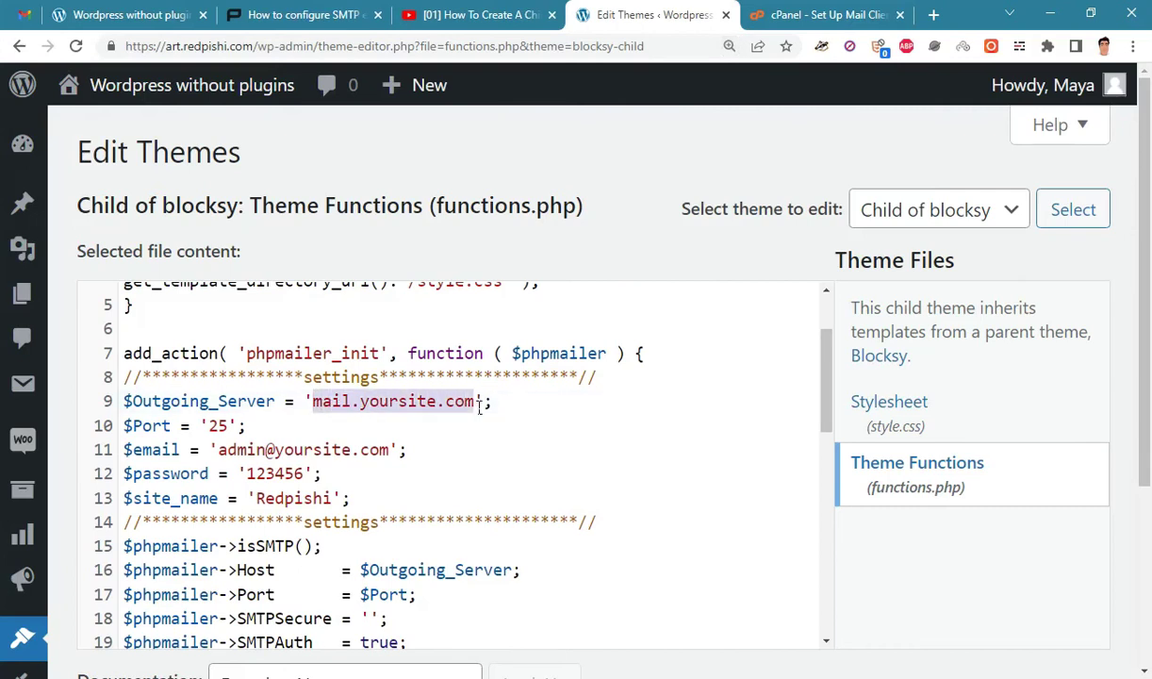
{"action": "right_click", "coordinate": [426, 405]}
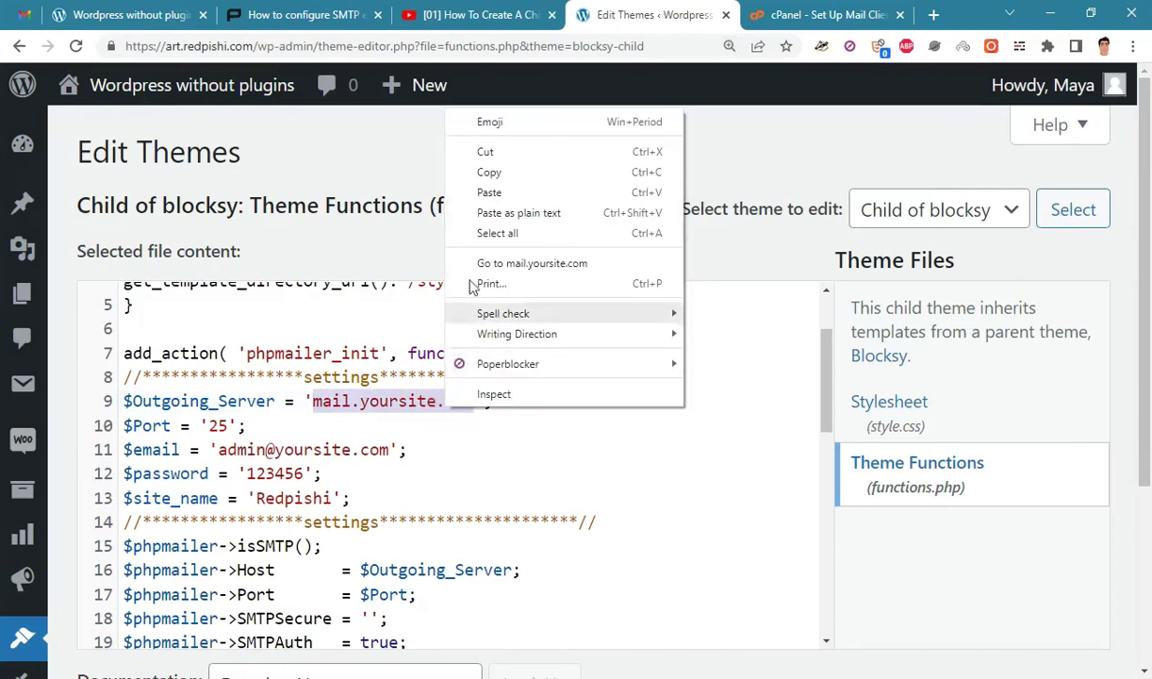
{"action": "left_click", "coordinate": [467, 190]}
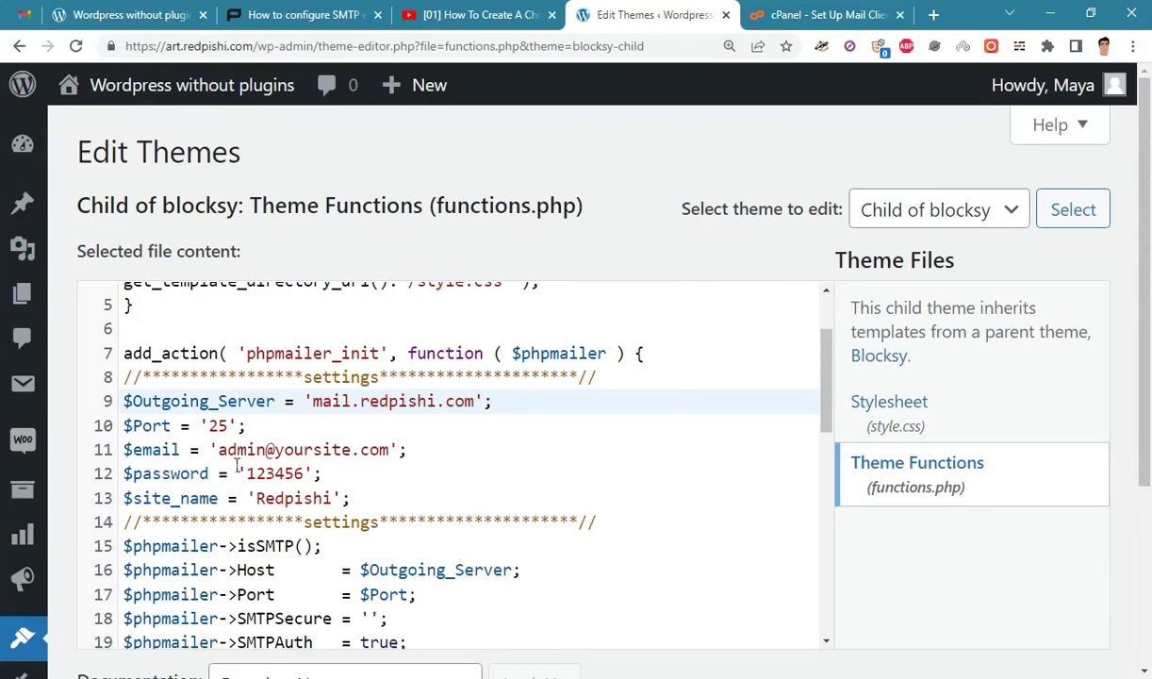
Change the sender email's domain on line 11 from yoursite.com to redpishi.com.
{"action": "left_click_drag", "start_coordinate": [219, 451], "coordinate": [390, 450]}
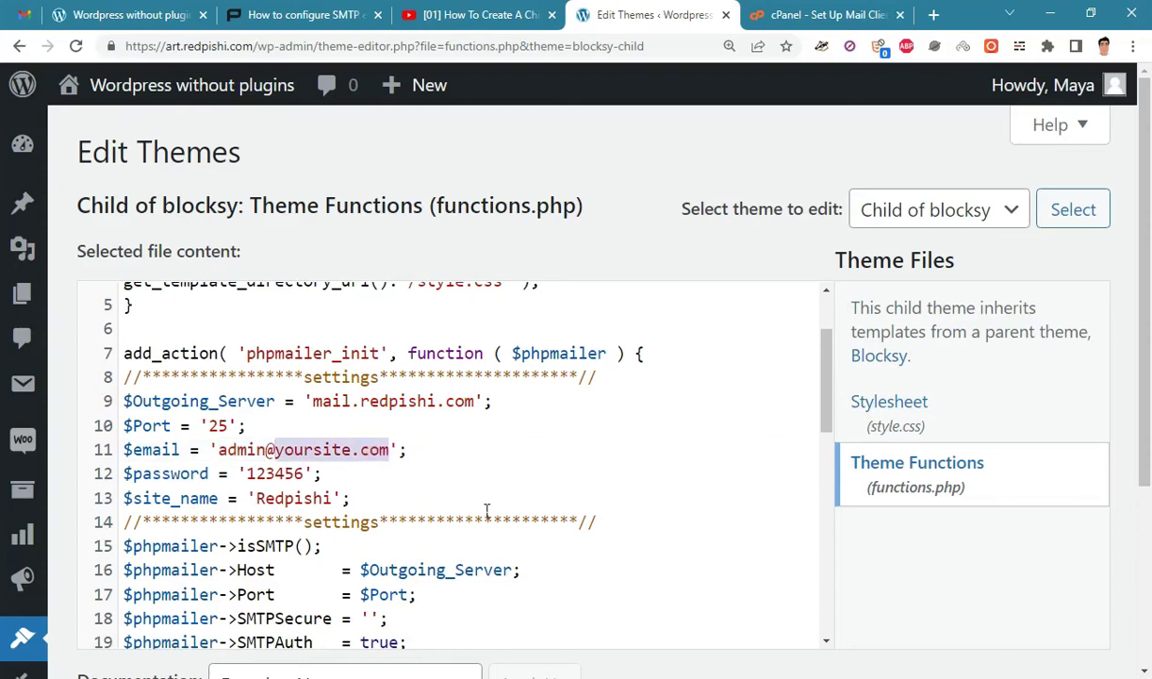
{"action": "type", "text": "redpish"}
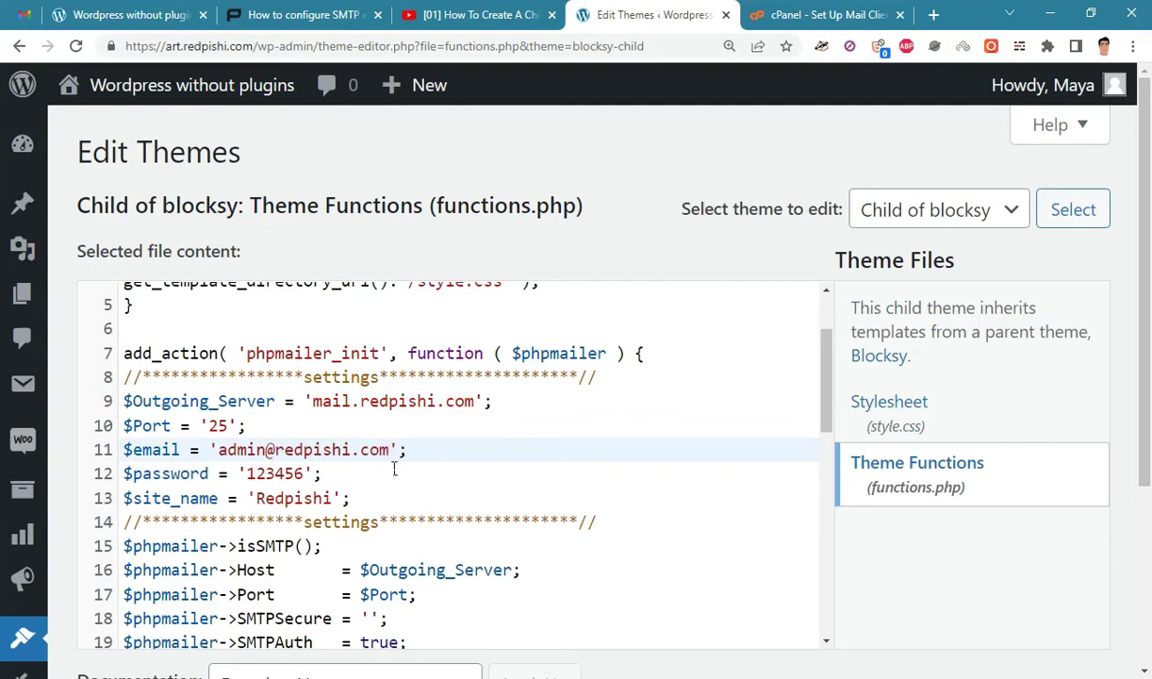
{"action": "left_click_drag", "start_coordinate": [247, 477], "coordinate": [309, 479]}
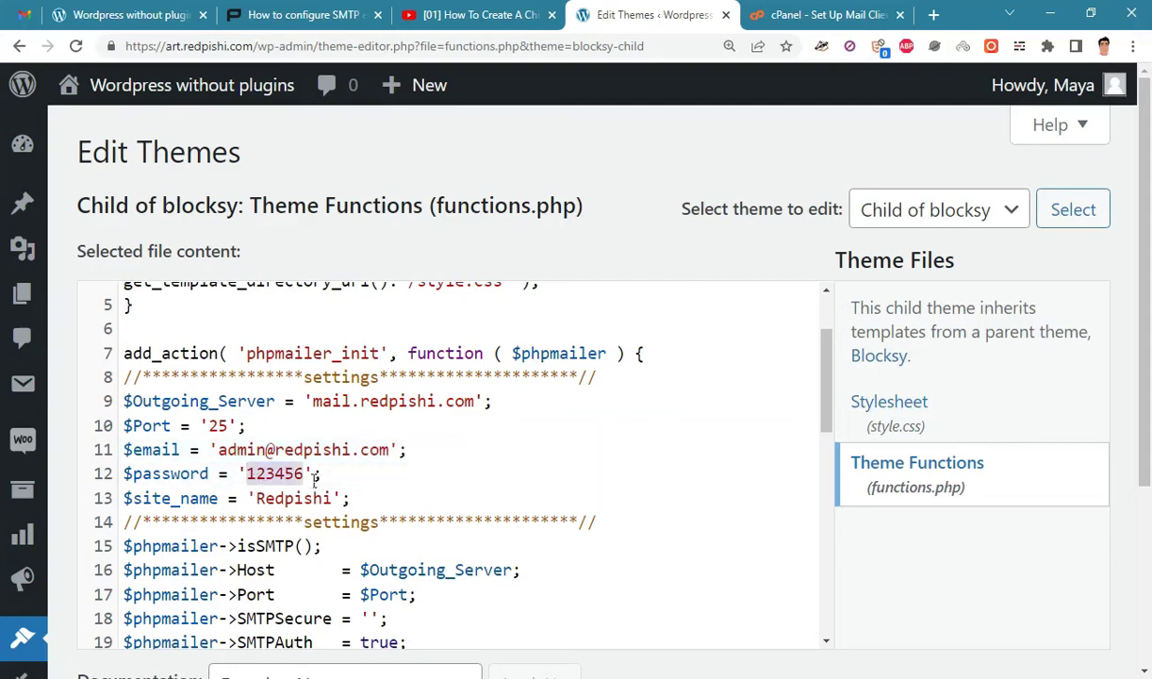
{"action": "left_click_drag", "start_coordinate": [134, 498], "coordinate": [338, 506]}
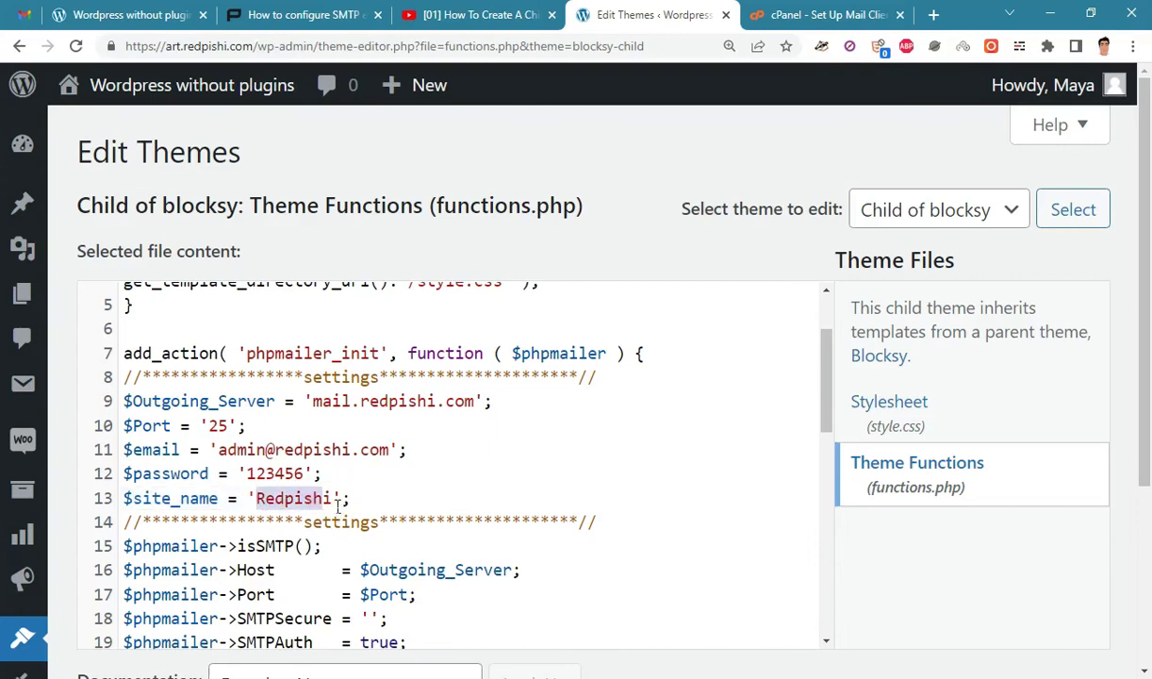
{"action": "left_click", "coordinate": [663, 429]}
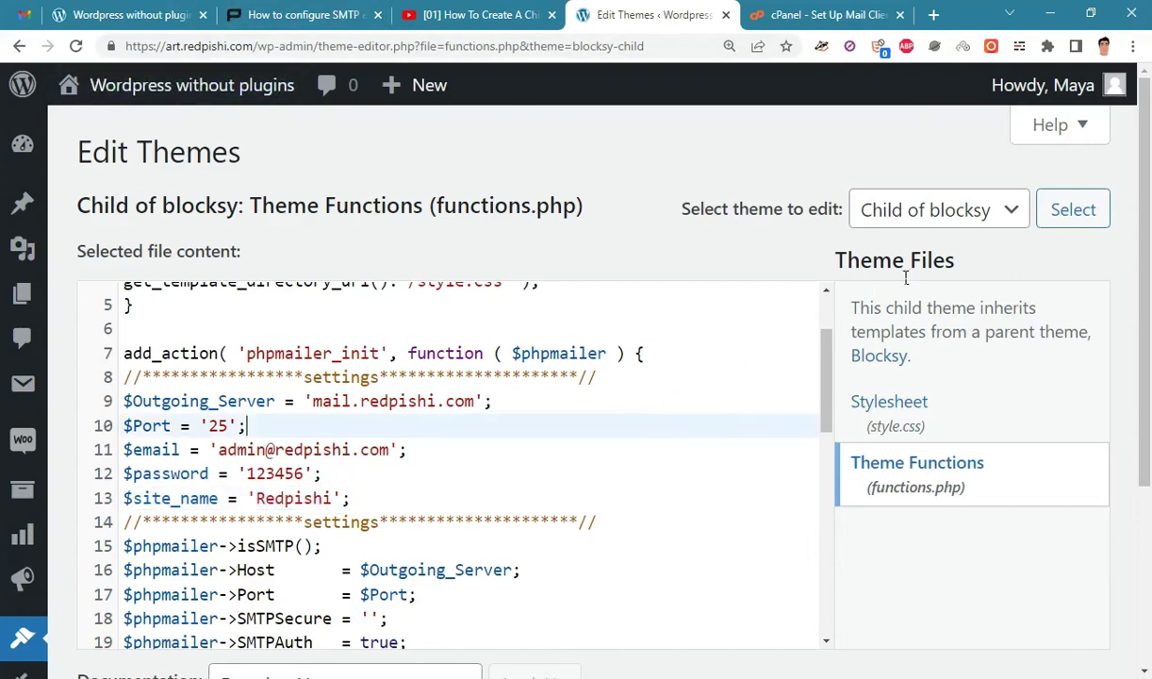
{"action": "scroll", "coordinate": [882, 294], "scroll_direction": "down", "scroll_amount": 2}
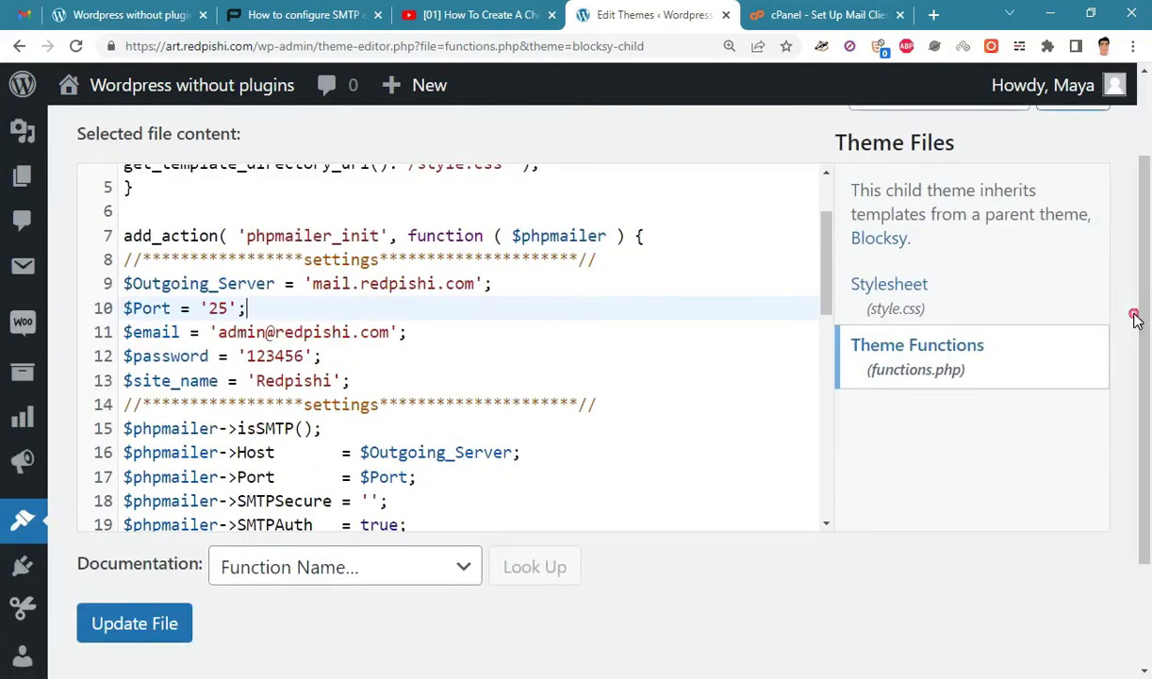
Save functions.php with Update File and return to the contact form page.
{"action": "left_click", "coordinate": [140, 630]}
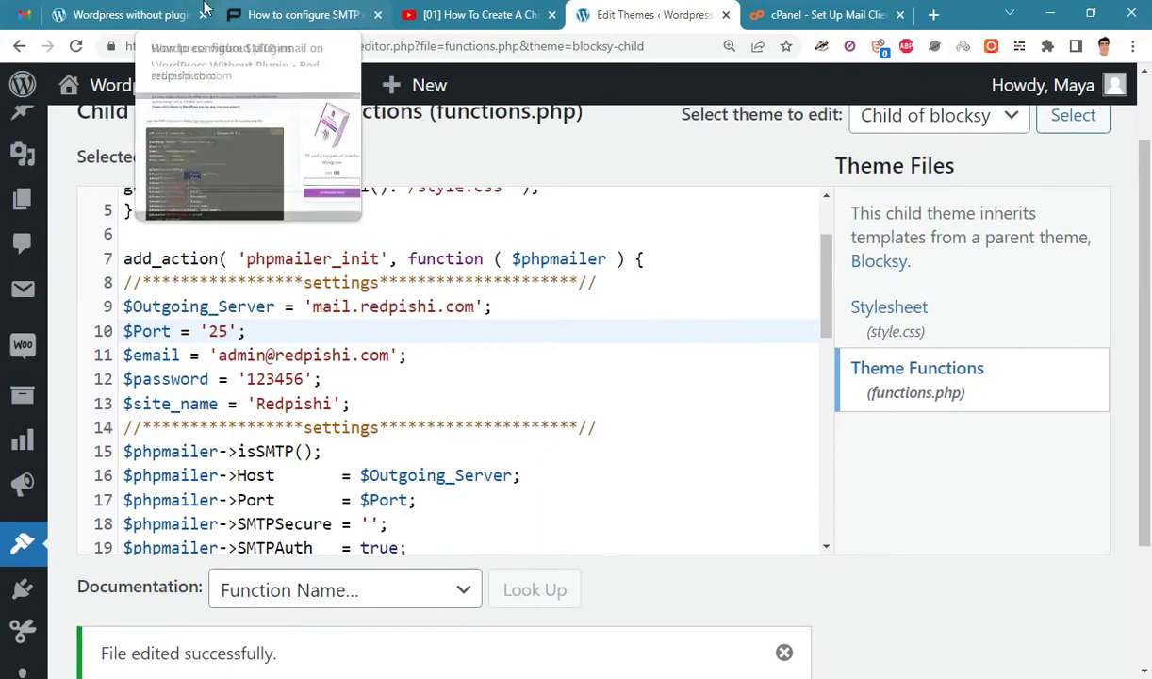
{"action": "left_click", "coordinate": [185, 7]}
{"action": "scroll", "coordinate": [1148, 202], "scroll_direction": "down", "scroll_amount": 2}
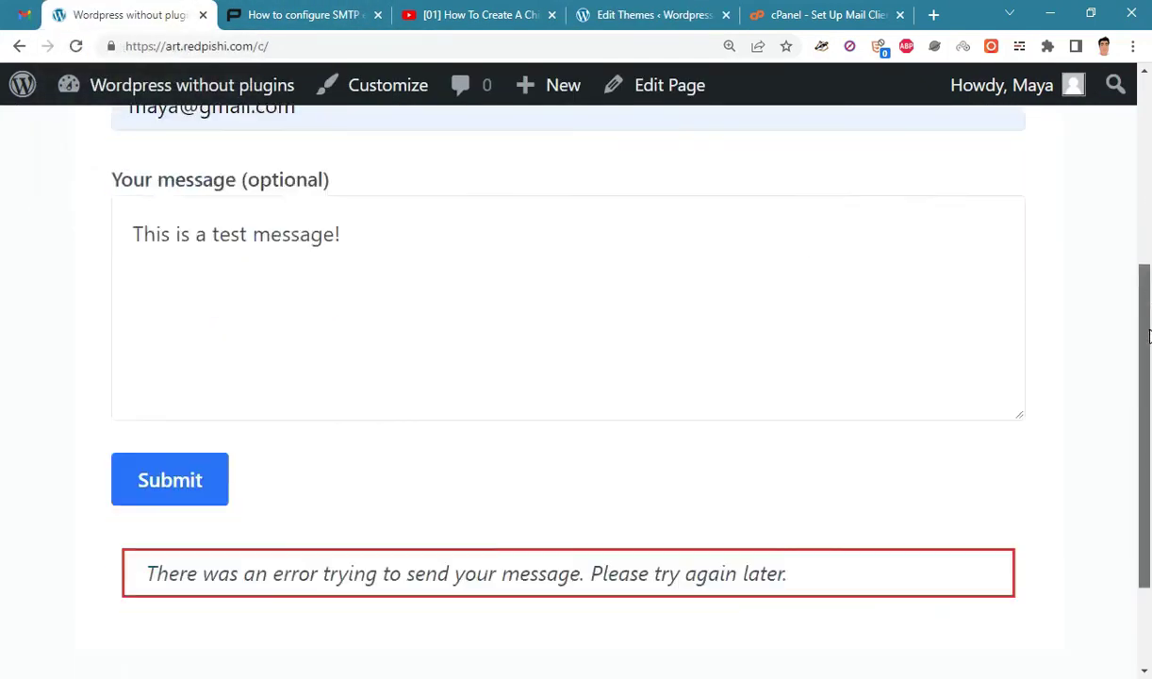
{"action": "scroll", "coordinate": [1148, 212], "scroll_direction": "up", "scroll_amount": 3}
{"action": "scroll", "coordinate": [1148, 219], "scroll_direction": "up", "scroll_amount": 1}
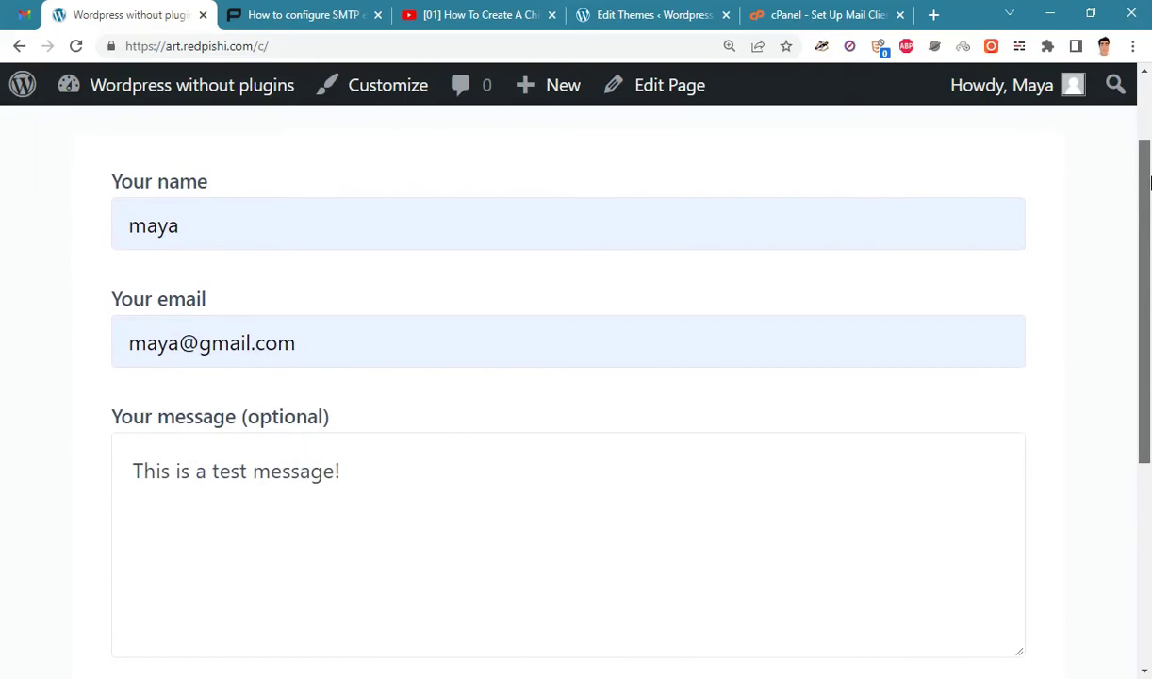
{"action": "left_click_drag", "start_coordinate": [344, 532], "coordinate": [80, 450]}
Resubmit the test message and confirm the 'Thank you for your message' notice appears.
{"action": "left_click", "coordinate": [193, 349]}
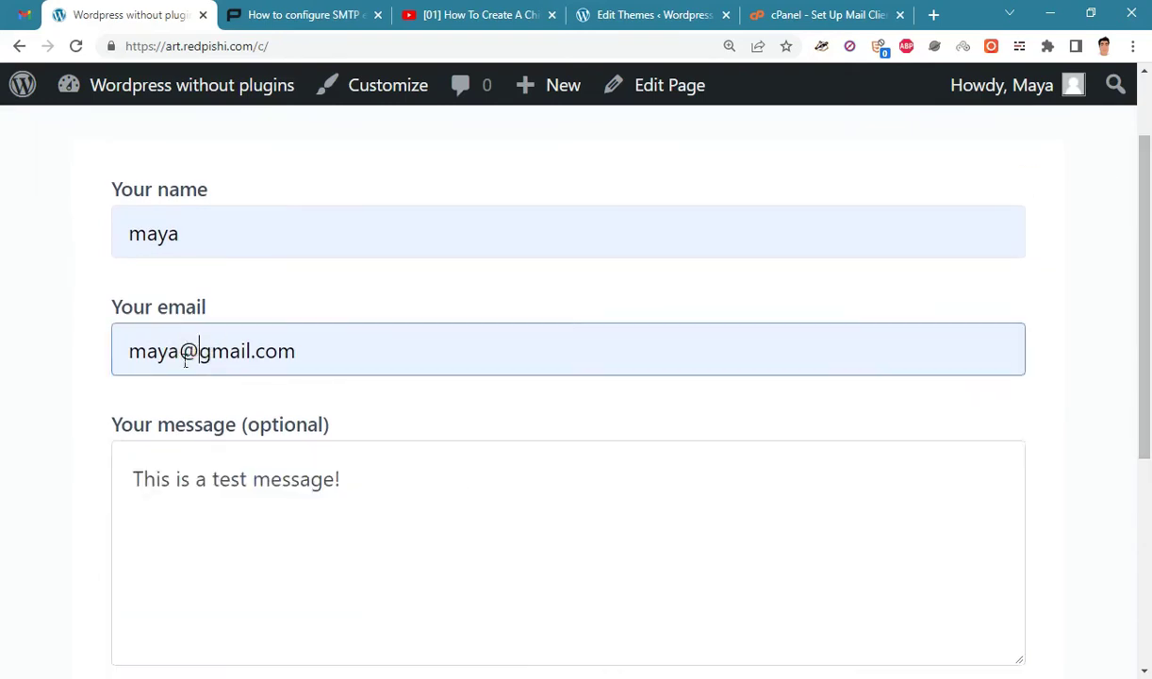
{"action": "left_click", "coordinate": [237, 226]}
{"action": "scroll", "coordinate": [1124, 356], "scroll_direction": "down", "scroll_amount": 2}
{"action": "scroll", "coordinate": [1124, 356], "scroll_direction": "down", "scroll_amount": 1}
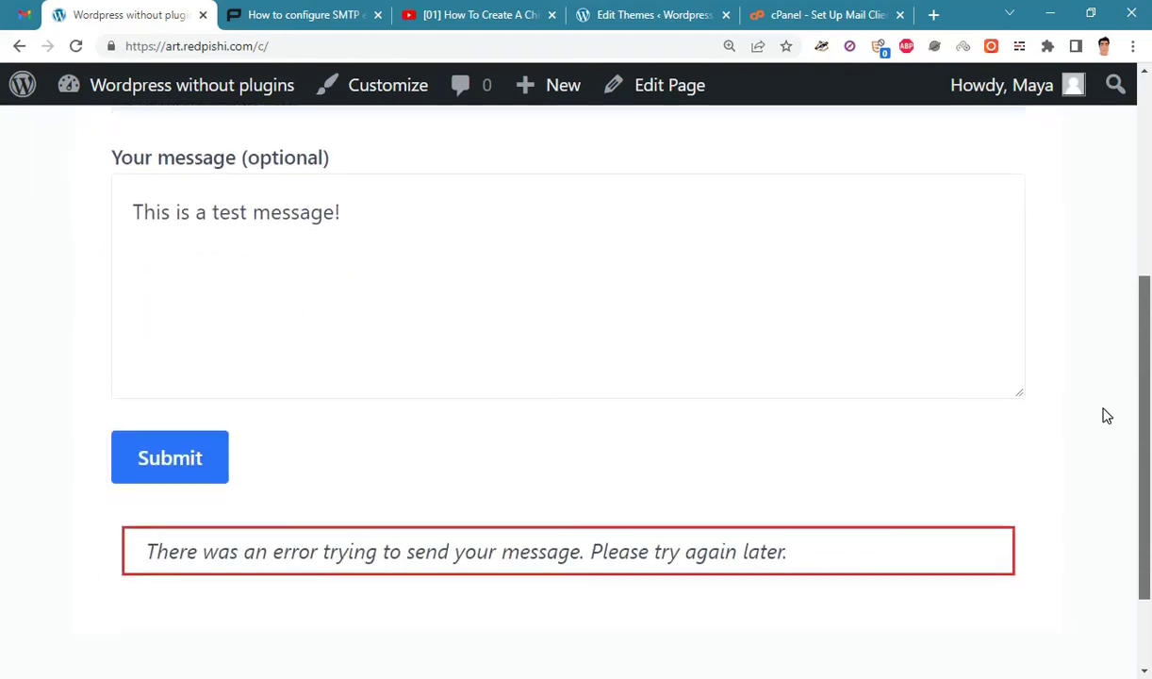
{"action": "left_click", "coordinate": [182, 479]}
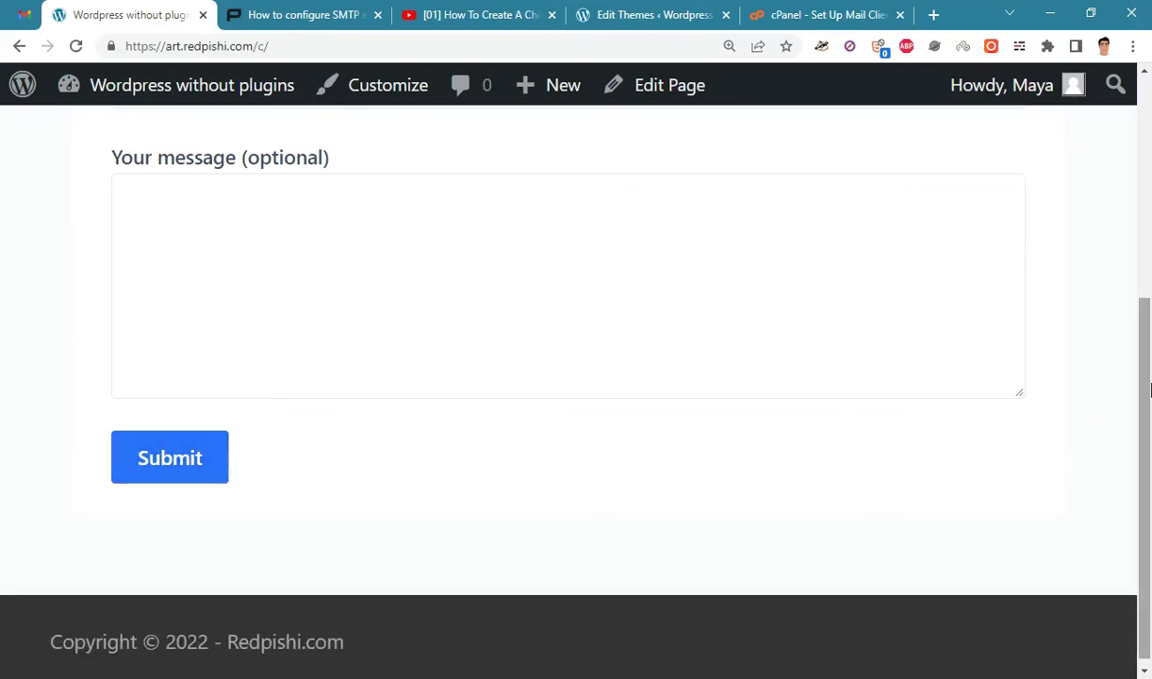
{"action": "left_click_drag", "start_coordinate": [317, 547], "coordinate": [431, 551]}
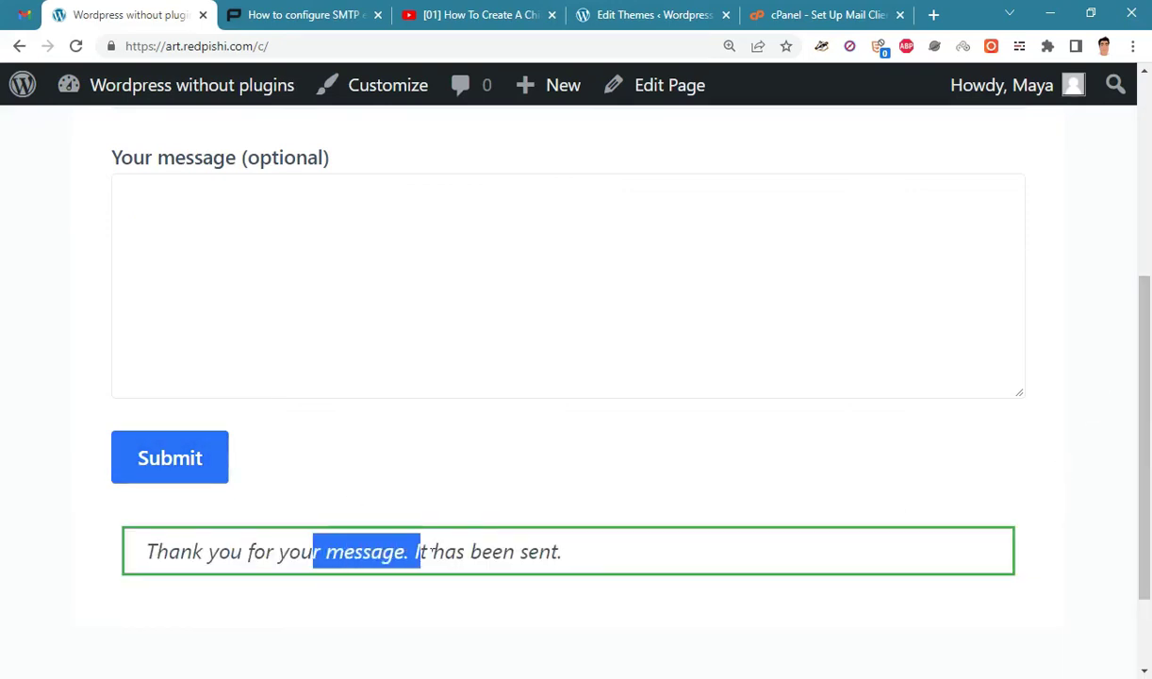
{"action": "left_click", "coordinate": [1075, 449]}
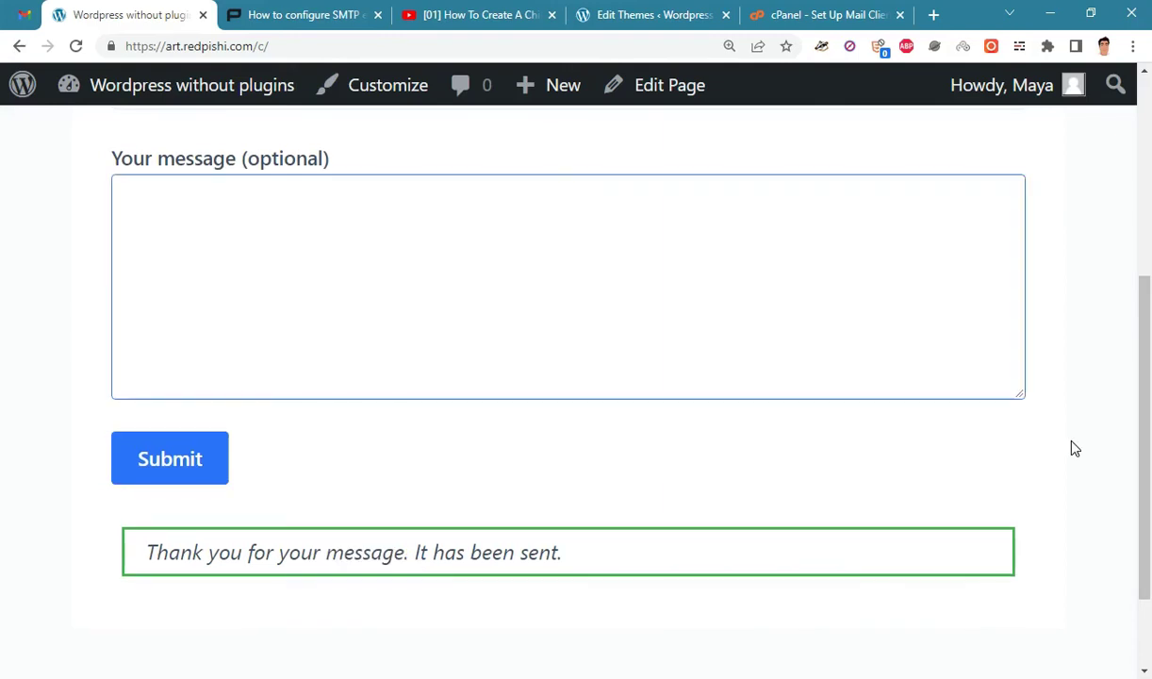
In Gmail, open the 'contact us' email and highlight its body 'This is a test message!'.
{"action": "left_click", "coordinate": [22, 19]}
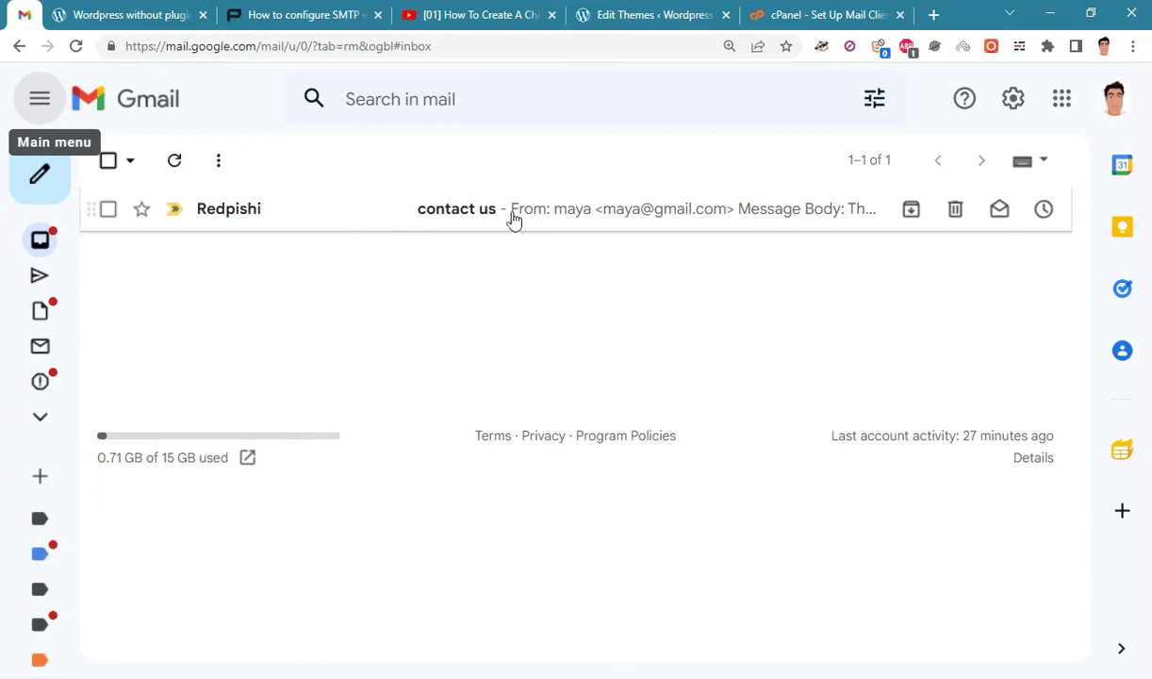
{"action": "left_click", "coordinate": [374, 210]}
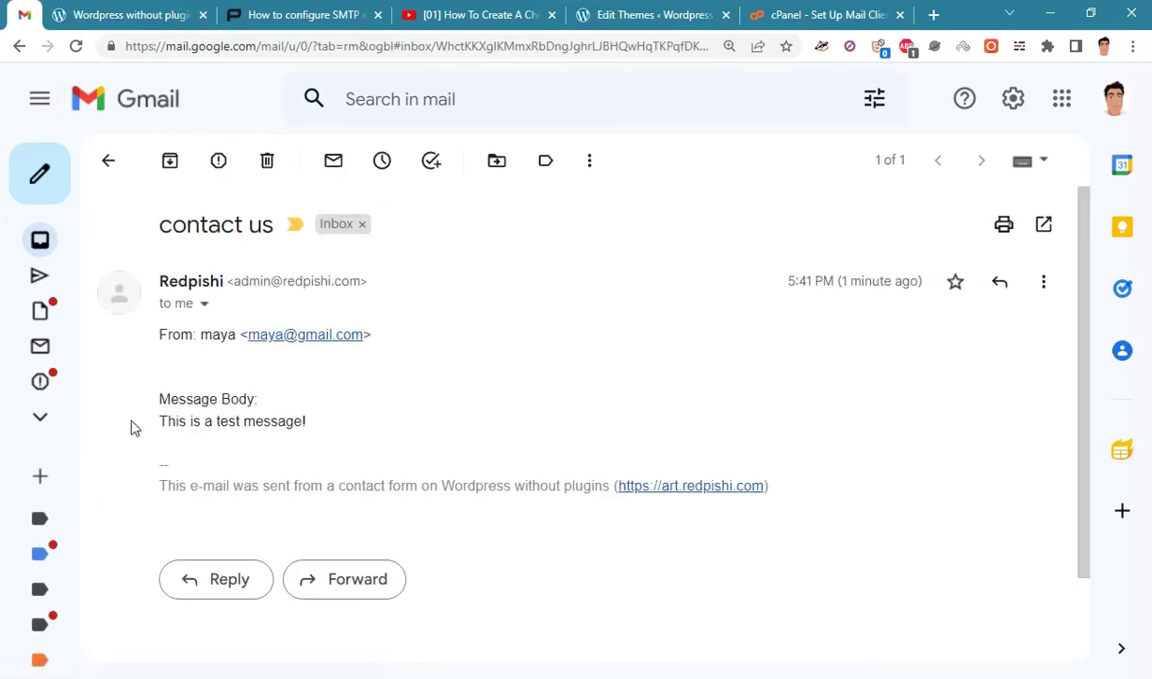
{"action": "double_click", "coordinate": [238, 399]}
{"action": "triple_click", "coordinate": [233, 421]}
{"action": "left_click", "coordinate": [524, 447]}
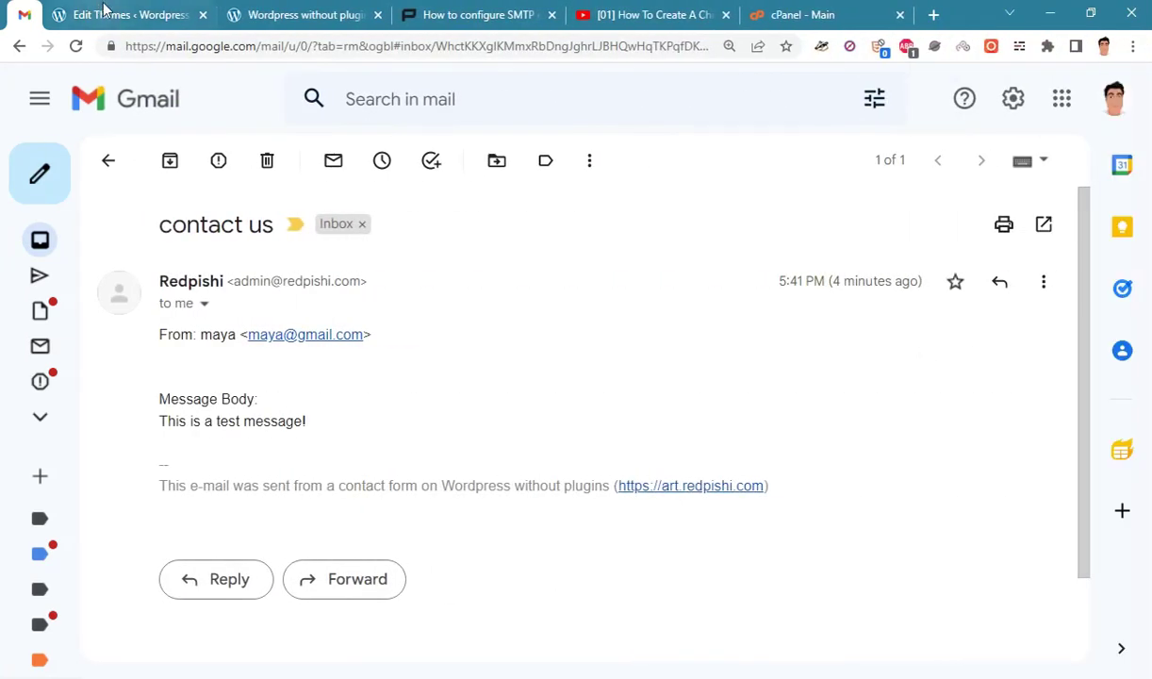
Append 000000000 after 'admin' in the functions.php $email line, save the file, and return to the contact page.
{"action": "left_click", "coordinate": [104, 11]}
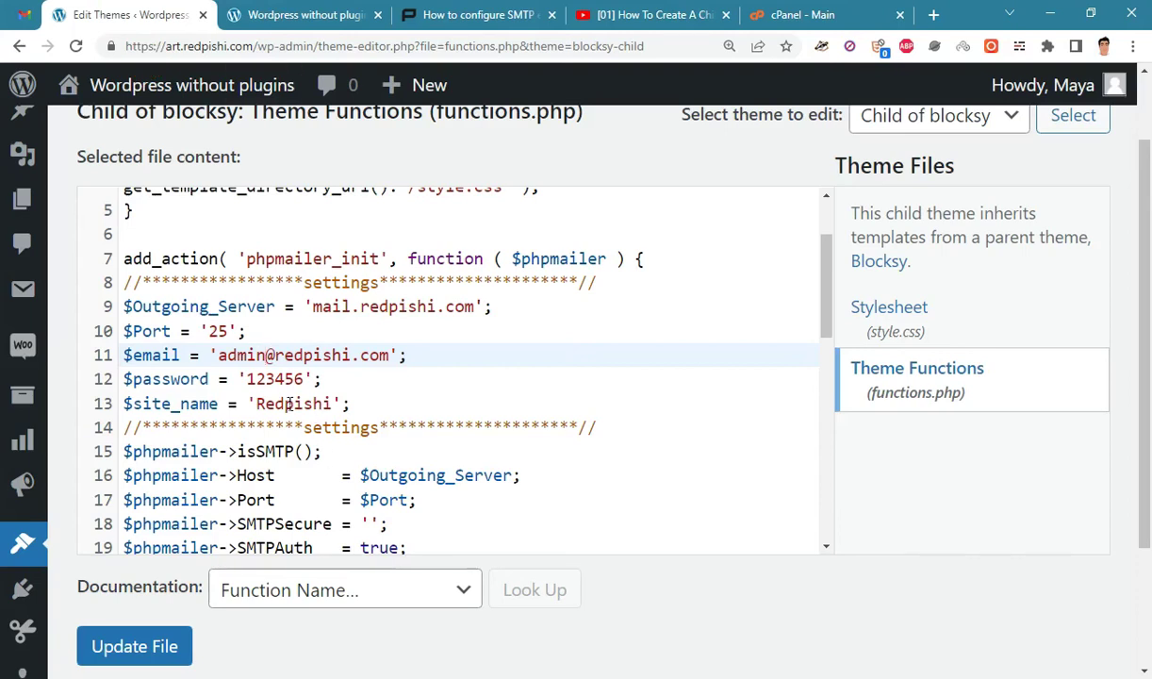
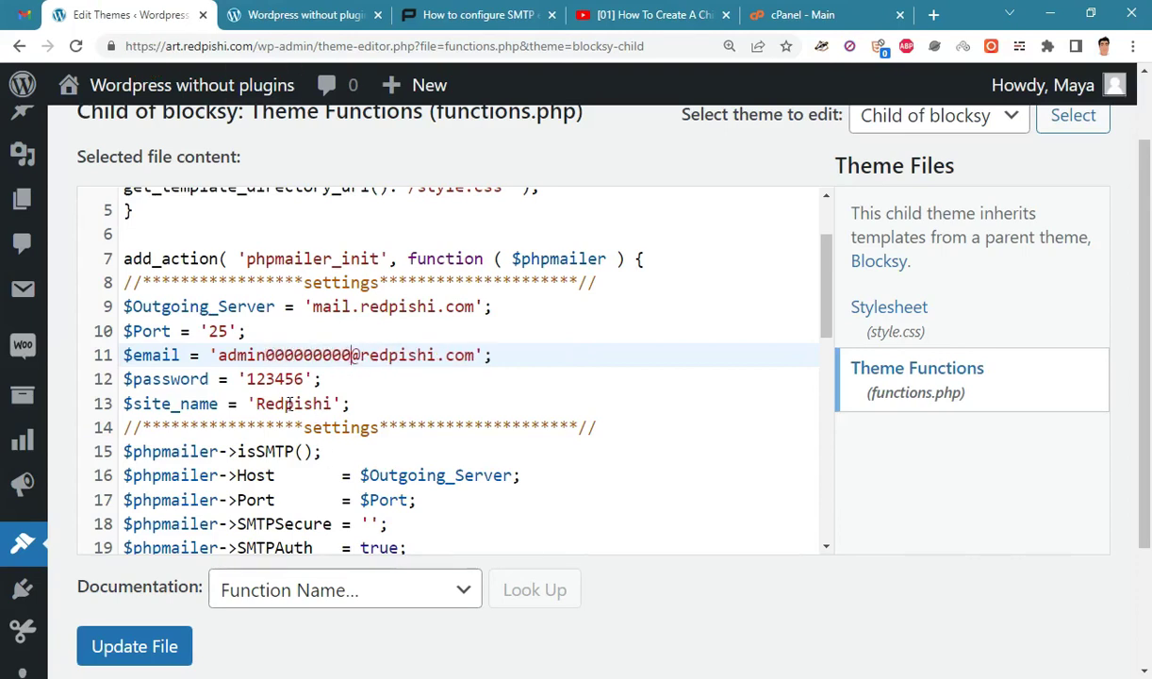
{"action": "left_click", "coordinate": [132, 651]}
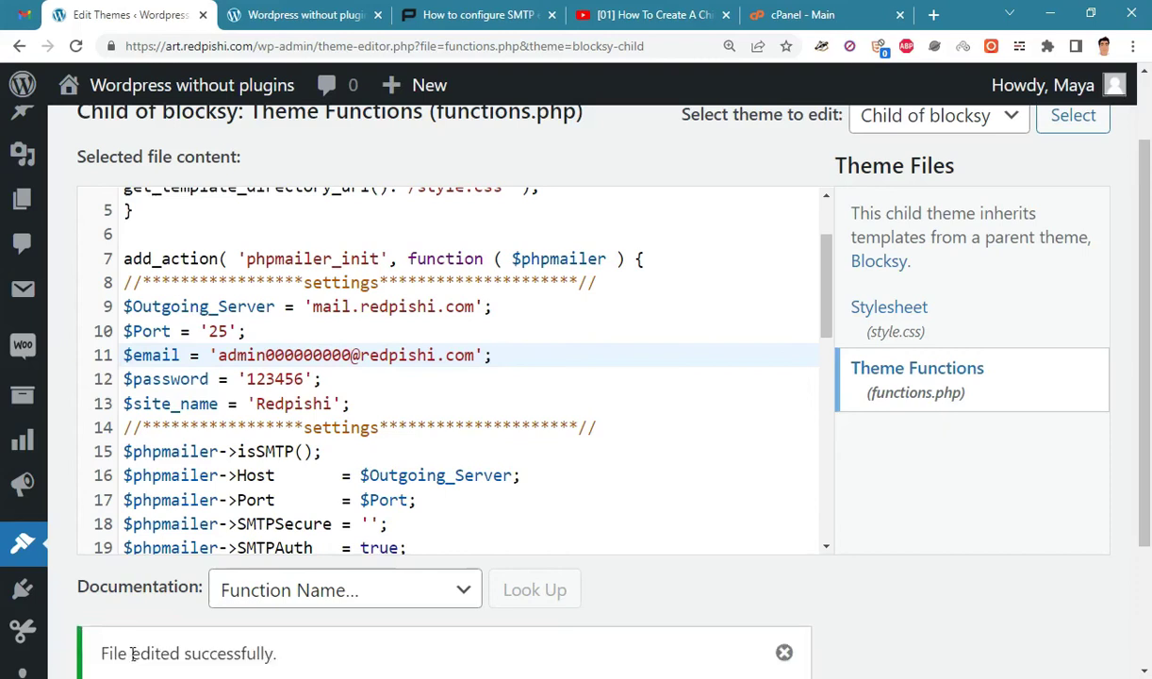
{"action": "left_click", "coordinate": [270, 9]}
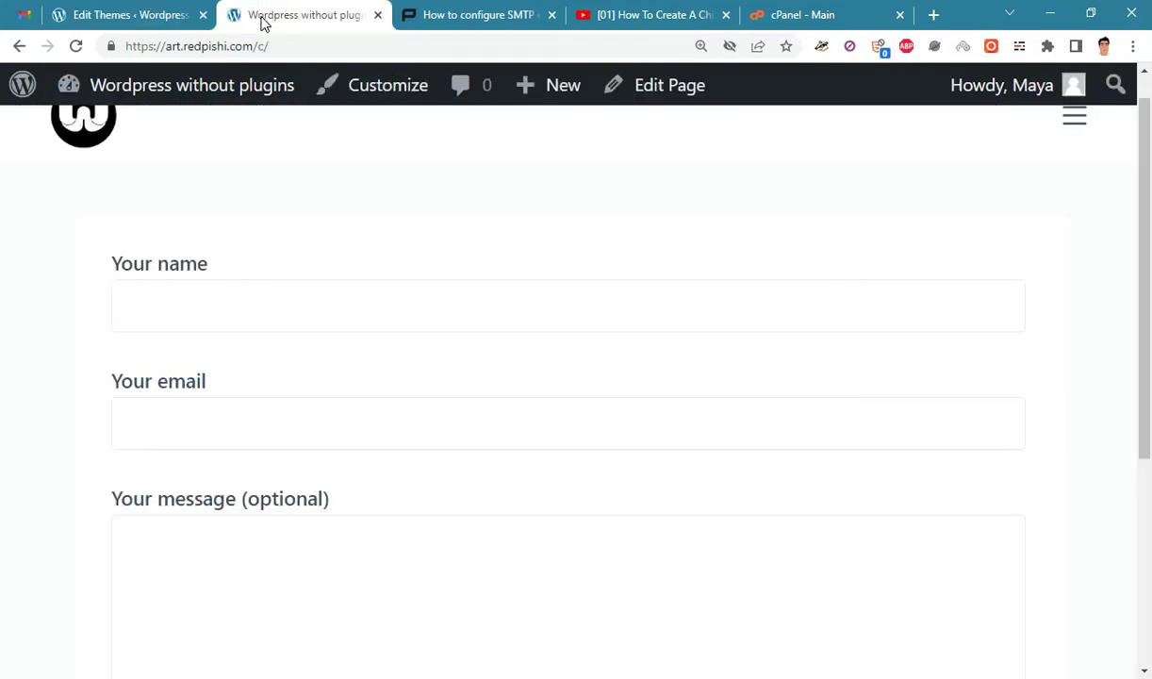
Enter the sender's name and pick the autofilled e-mail address in the contact form.
{"action": "left_click", "coordinate": [298, 309]}
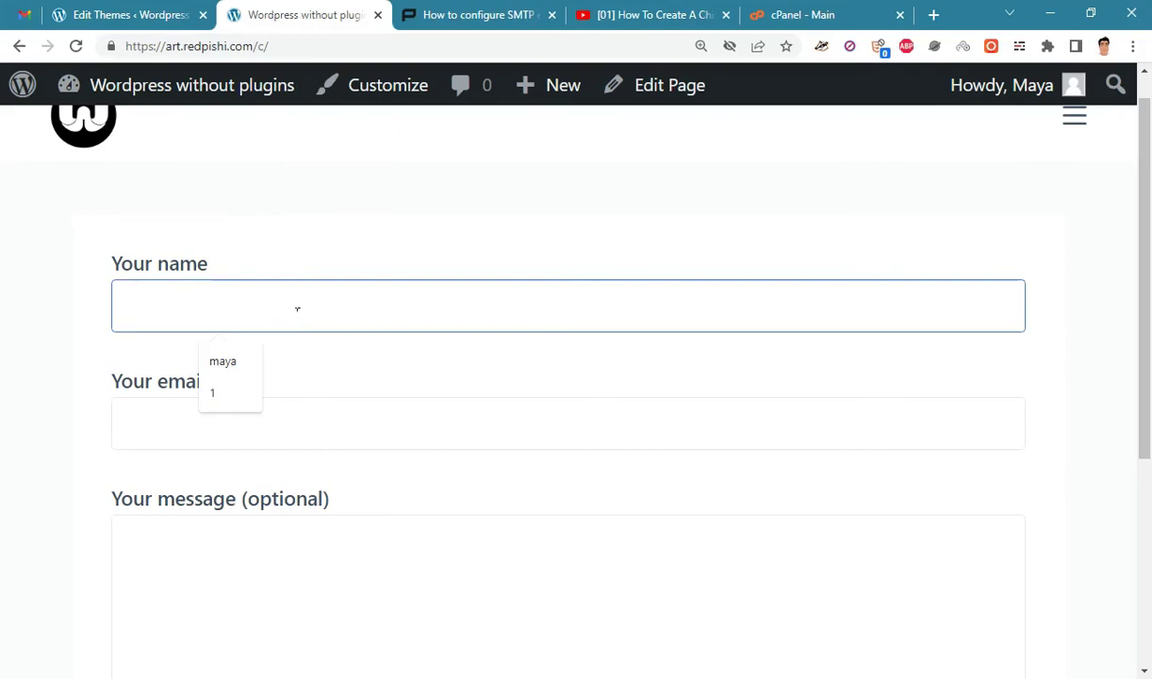
{"action": "type", "text": "Maya"}
{"action": "key", "text": "Tab"}
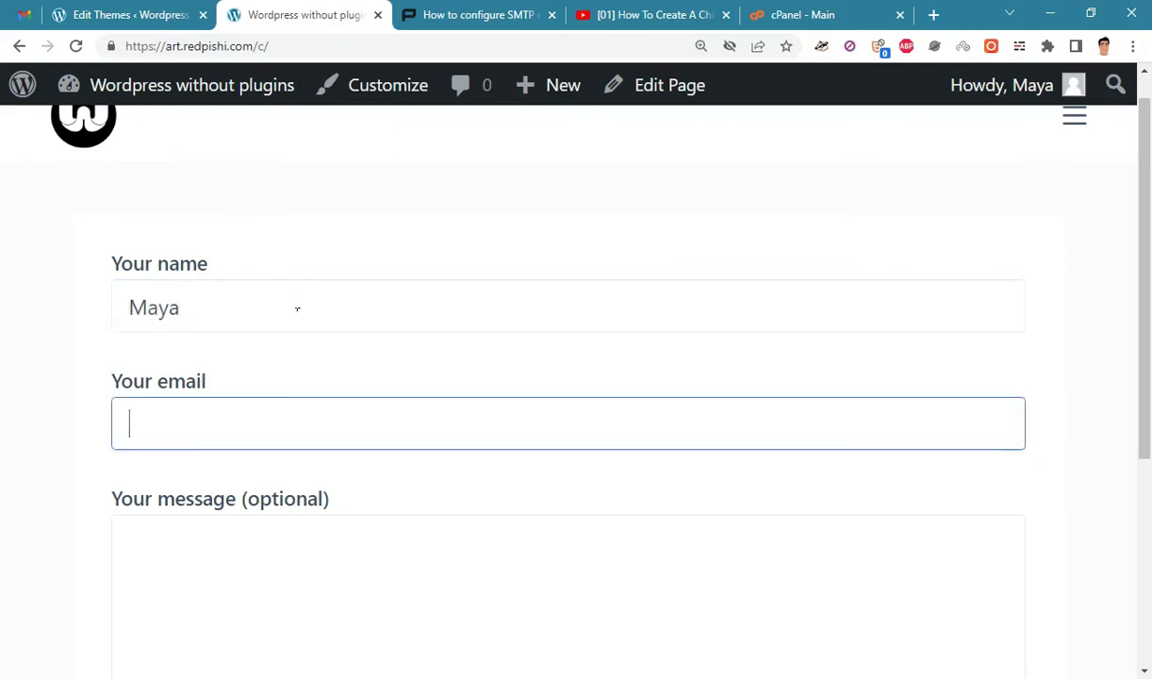
{"action": "type", "text": "May"}
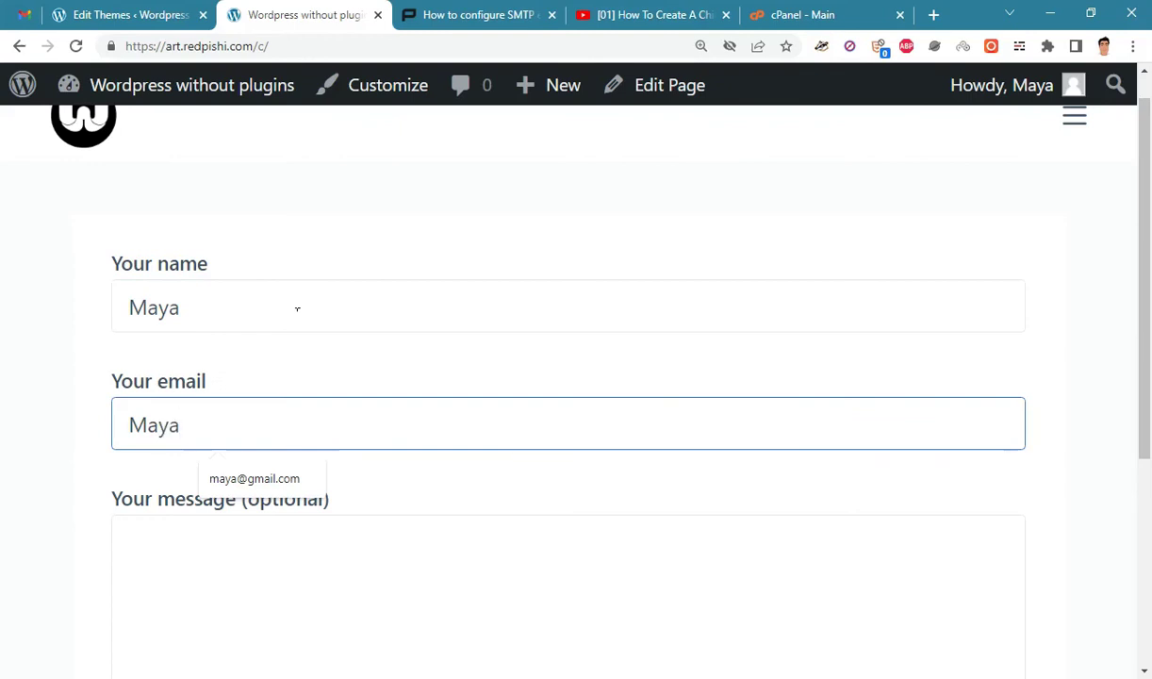
{"action": "type", "text": "a"}
{"action": "left_click", "coordinate": [304, 481]}
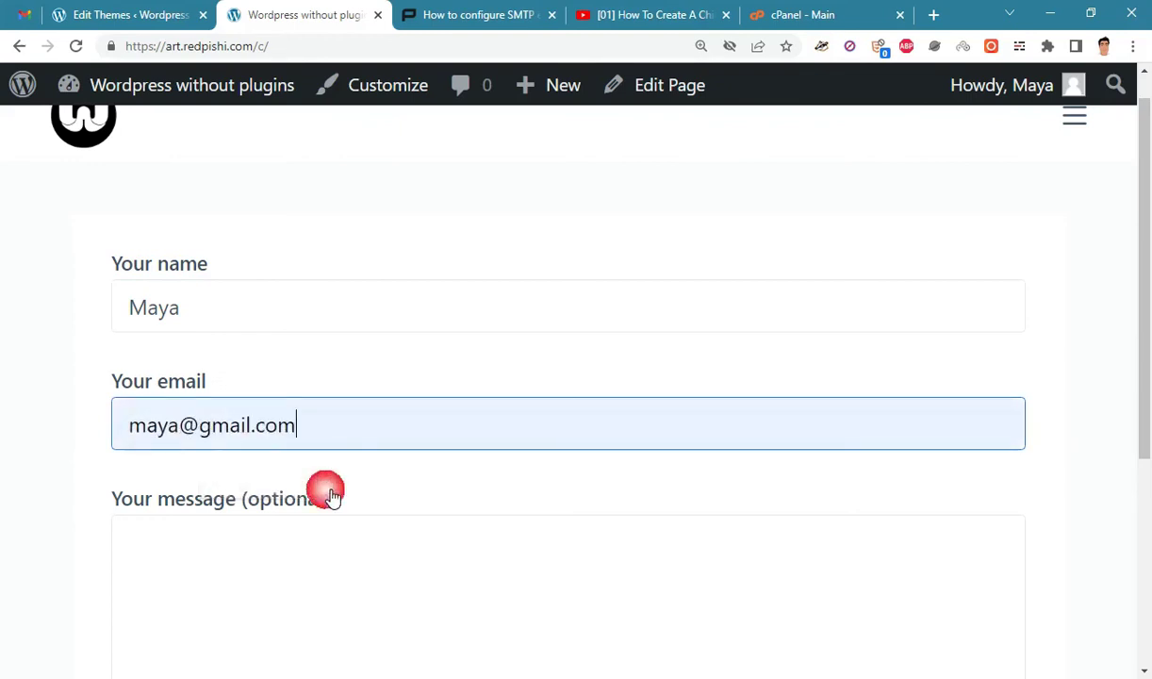
Lengthen the message by copying its word and pasting it repeatedly.
{"action": "scroll", "coordinate": [264, 443], "scroll_direction": "down", "scroll_amount": 2}
{"action": "left_click", "coordinate": [206, 401]}
{"action": "type", "text": "Maya"}
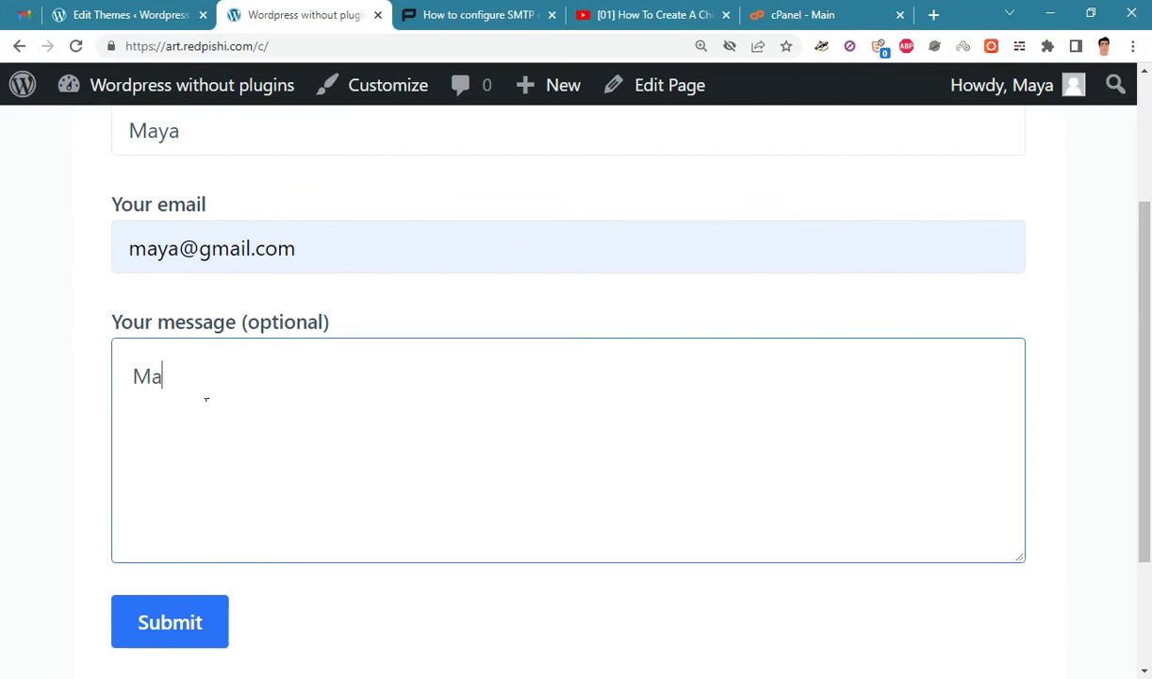
{"action": "key", "text": "ctrl+a"}
{"action": "key", "text": "ctrl+c"}
{"action": "key", "text": "Right"}
{"action": "key", "text": "ctrl+v"}
{"action": "key", "text": "ctrl+v"}
{"action": "key", "text": "ctrl+v"}
{"action": "key", "text": "ctrl+v"}
{"action": "key", "text": "ctrl+v"}
{"action": "key", "text": "ctrl+v"}
{"action": "key", "text": "ctrl+v"}
{"action": "key", "text": "ctrl+v"}
{"action": "key", "text": "ctrl+v"}
{"action": "key", "text": "ctrl+v"}
{"action": "key", "text": "ctrl+v"}
{"action": "key", "text": "ctrl+v"}
{"action": "key", "text": "ctrl+v"}
{"action": "key", "text": "ctrl+v"}
{"action": "key", "text": "ctrl+v"}
{"action": "key", "text": "ctrl+v"}
{"action": "key", "text": "ctrl+v"}
{"action": "key", "text": "ctrl+v"}
{"action": "key", "text": "ctrl+v"}
{"action": "key", "text": "ctrl+v"}
{"action": "key", "text": "ctrl+v"}
{"action": "key", "text": "ctrl+v"}
{"action": "key", "text": "ctrl+v"}
{"action": "key", "text": "ctrl+v"}
{"action": "key", "text": "ctrl+v"}
{"action": "key", "text": "ctrl+v"}
{"action": "key", "text": "ctrl+v"}
{"action": "key", "text": "ctrl+v"}
{"action": "key", "text": "ctrl+v"}
{"action": "key", "text": "ctrl+v"}
{"action": "key", "text": "ctrl+v"}
{"action": "key", "text": "ctrl+v"}
{"action": "key", "text": "ctrl+v"}
{"action": "key", "text": "ctrl+v"}
{"action": "key", "text": "ctrl+v"}
{"action": "key", "text": "ctrl+v"}
{"action": "key", "text": "ctrl+v"}
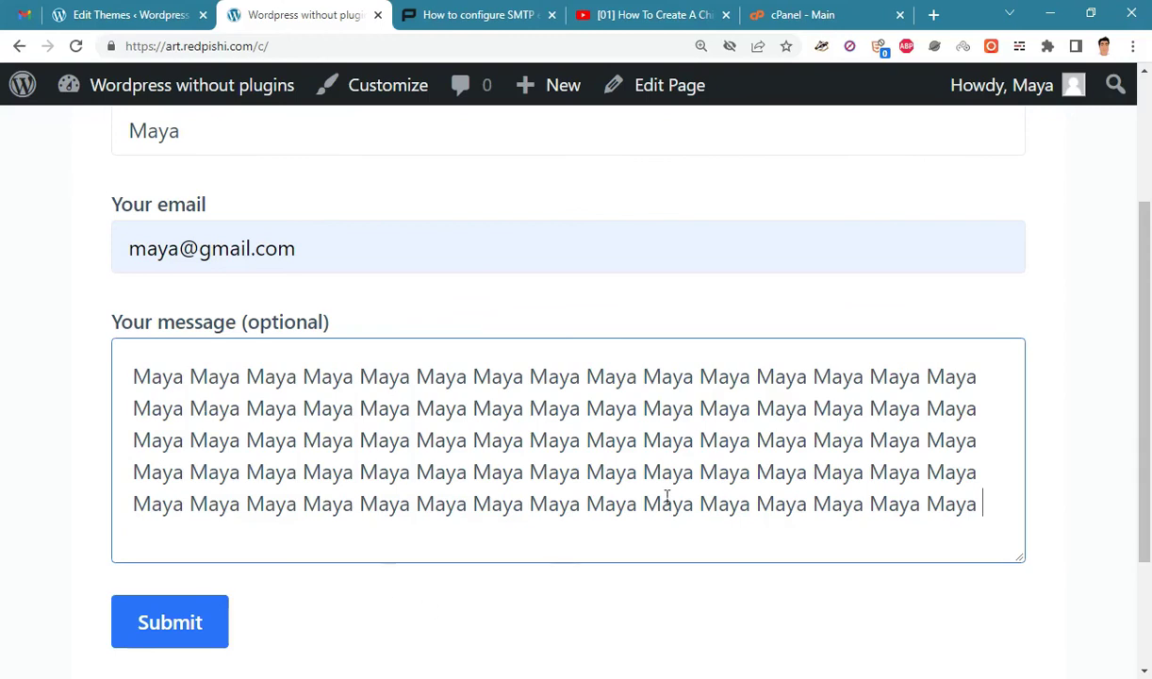
Submit the form at normal zoom and check the 'error trying to send your message' notice.
{"action": "scroll", "coordinate": [672, 476], "scroll_direction": "down", "scroll_amount": 2}
{"action": "key", "text": "ctrl+0"}
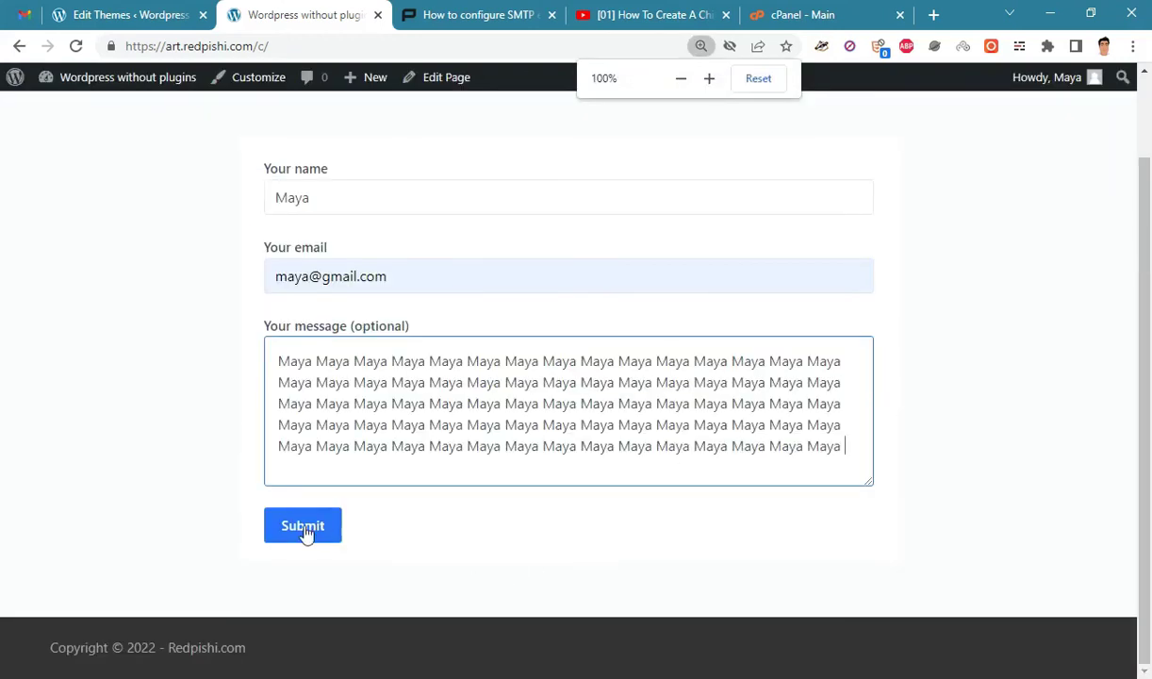
{"action": "left_click", "coordinate": [304, 533]}
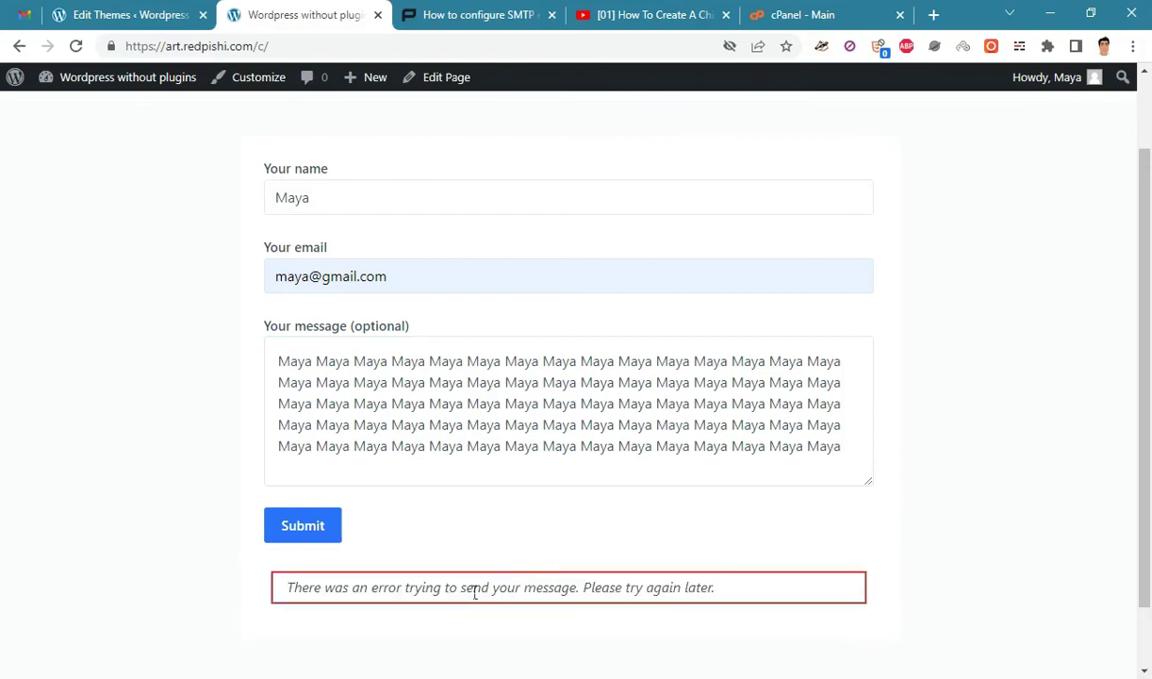
{"action": "left_click_drag", "start_coordinate": [394, 594], "coordinate": [549, 590]}
{"action": "left_click", "coordinate": [741, 612]}
Load art.redpishi.com/mail.log in a new tab and zoom in on the 'SMTP Error: Could not authenticate.' entry.
{"action": "left_click", "coordinate": [936, 18]}
{"action": "type", "text": "art.redpishi.com"}
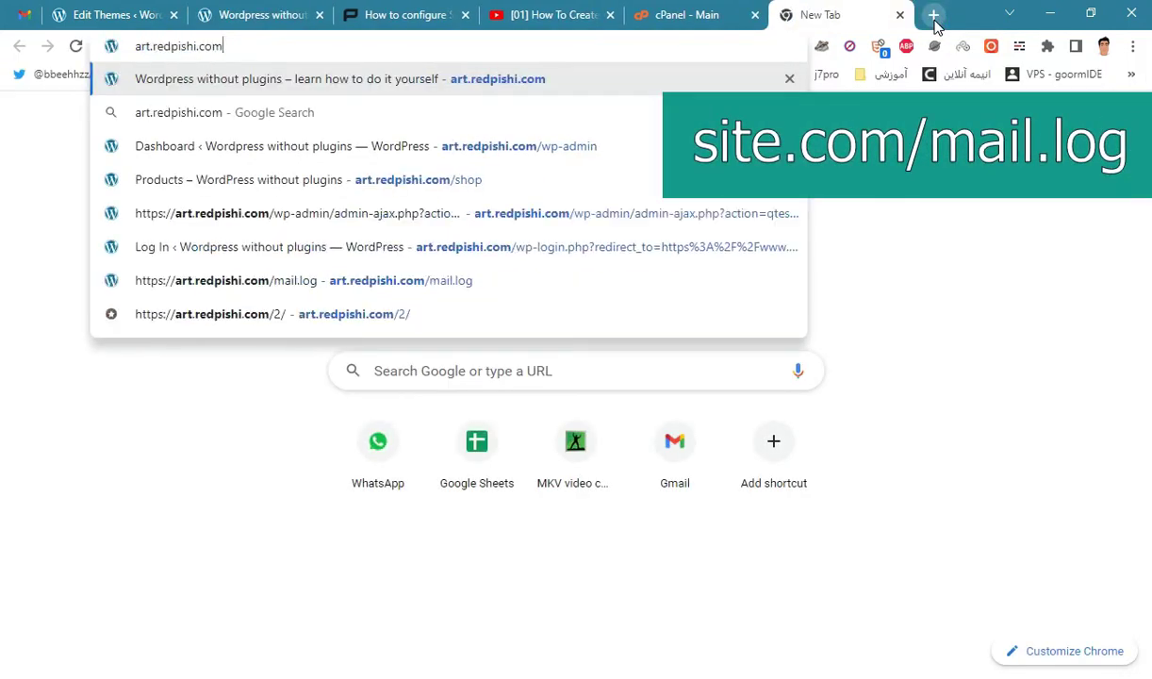
{"action": "type", "text": "/"}
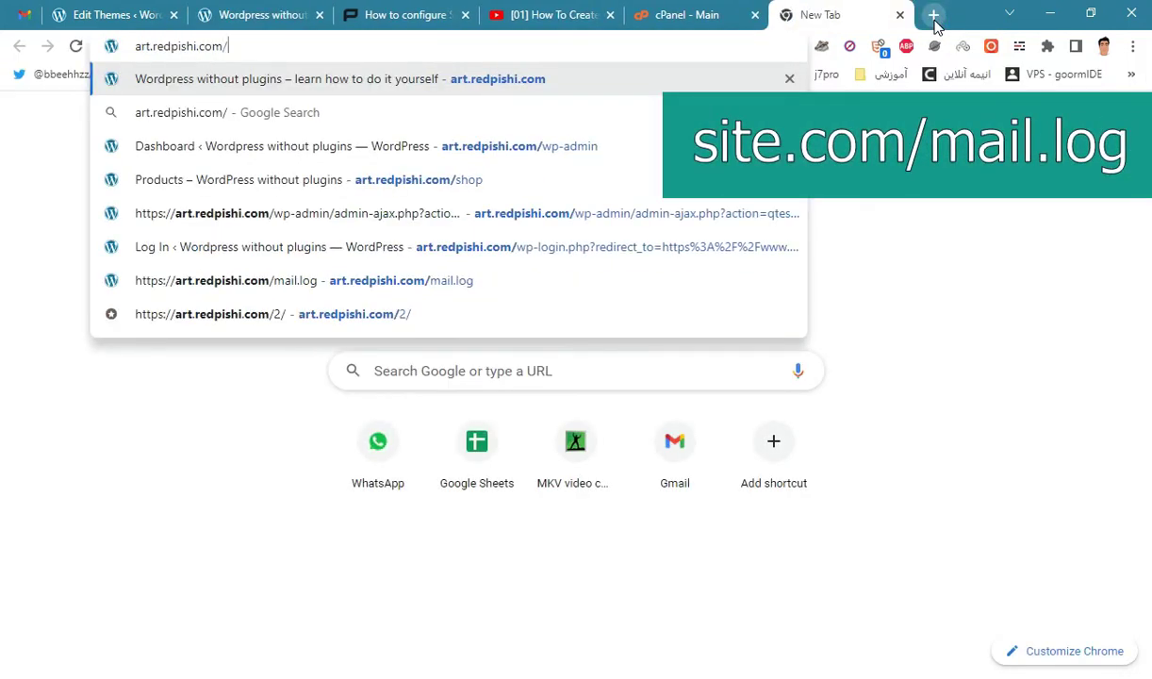
{"action": "type", "text": "m"}
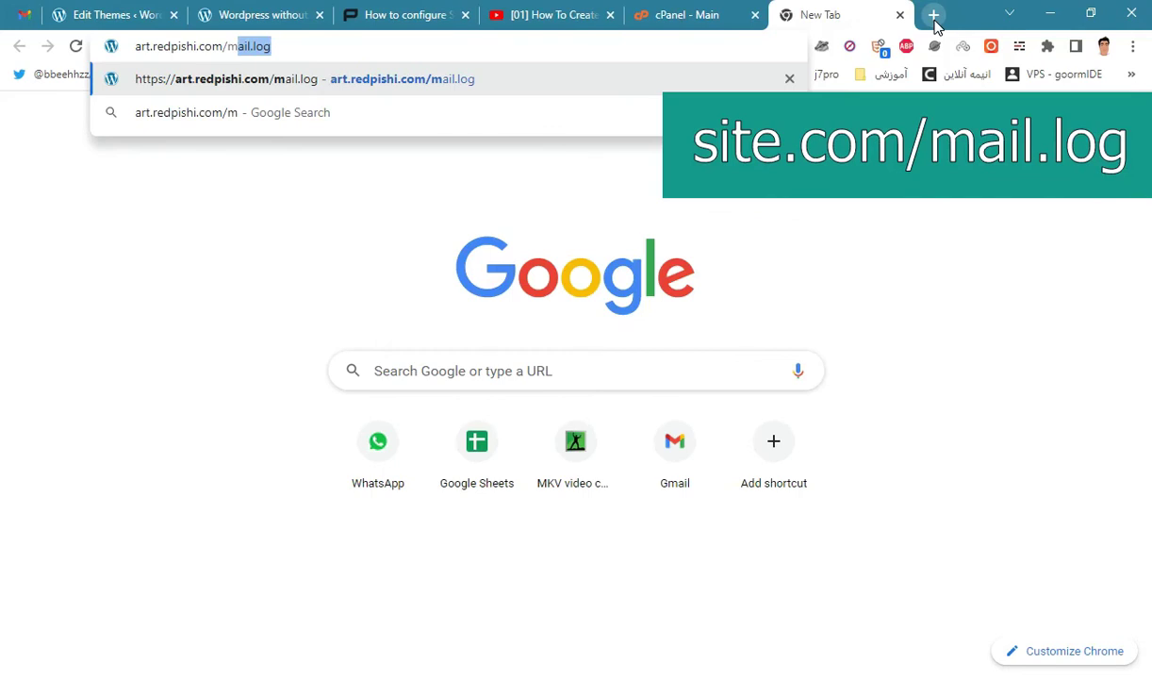
{"action": "type", "text": "ail.log"}
{"action": "key", "text": "Return"}
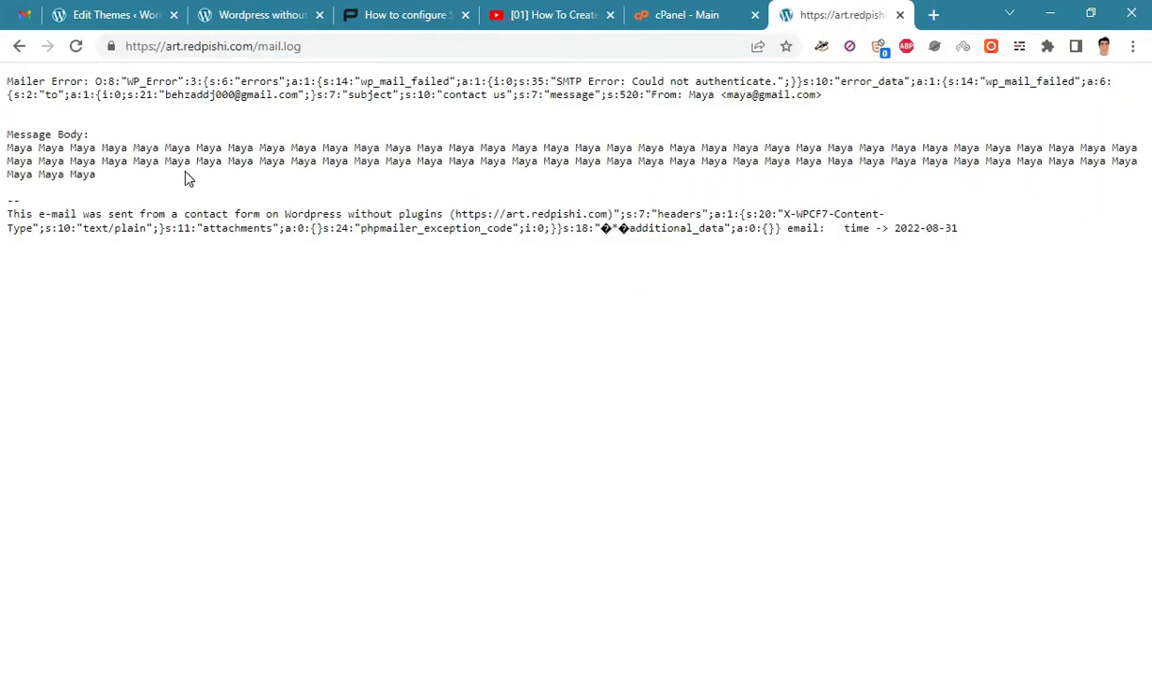
{"action": "key", "text": "ctrl+plus"}
{"action": "key", "text": "ctrl+plus"}
{"action": "key", "text": "ctrl+plus"}
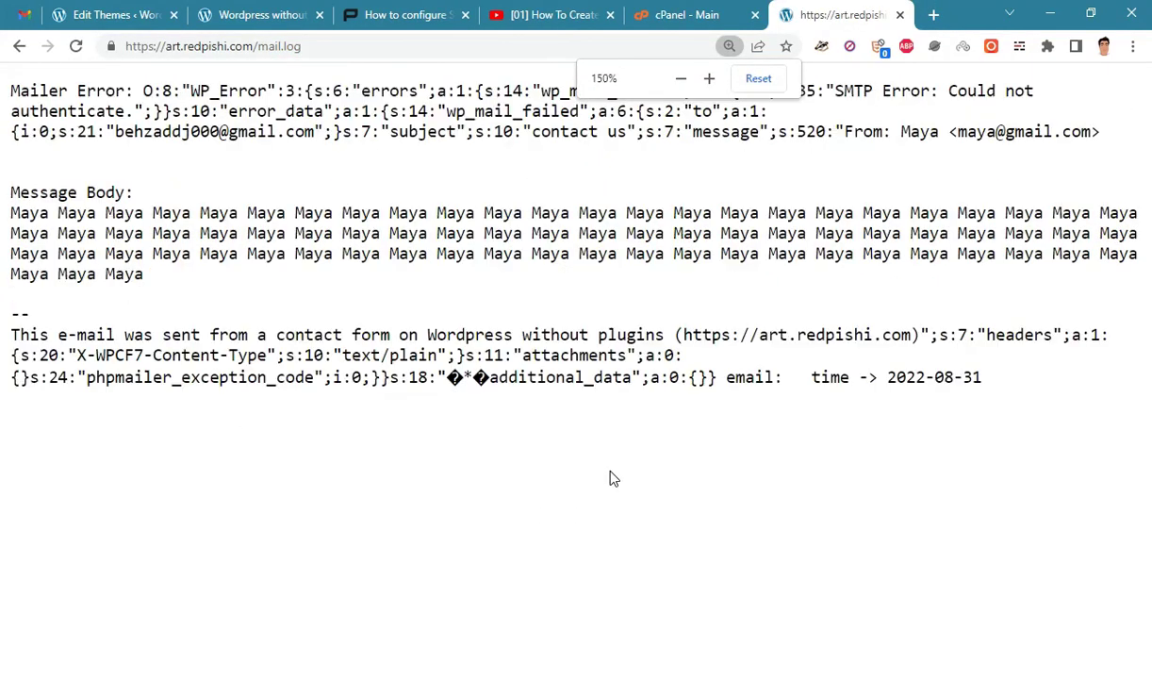
{"action": "left_click", "coordinate": [651, 517]}
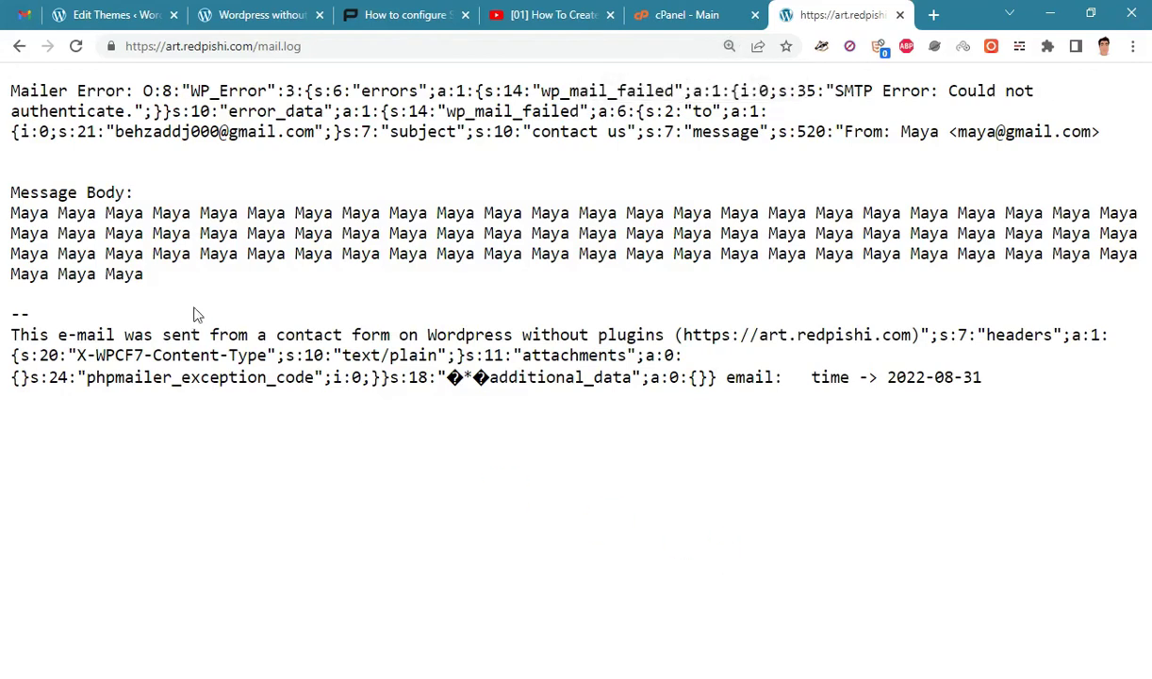
{"action": "triple_click", "coordinate": [151, 273]}
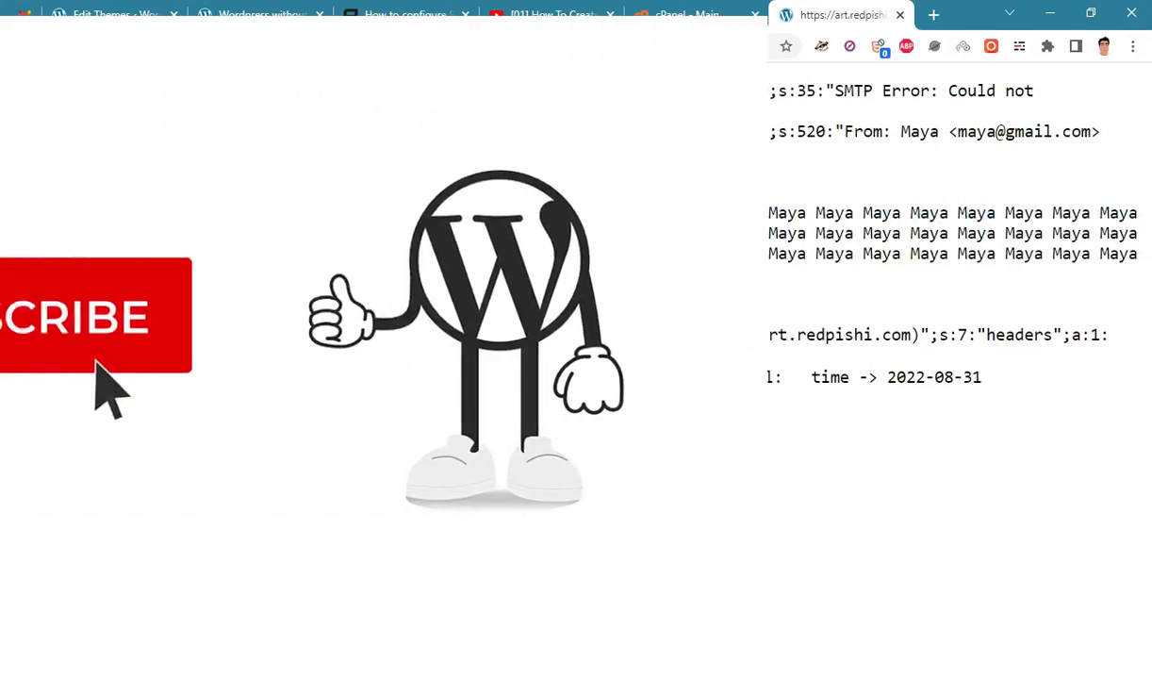